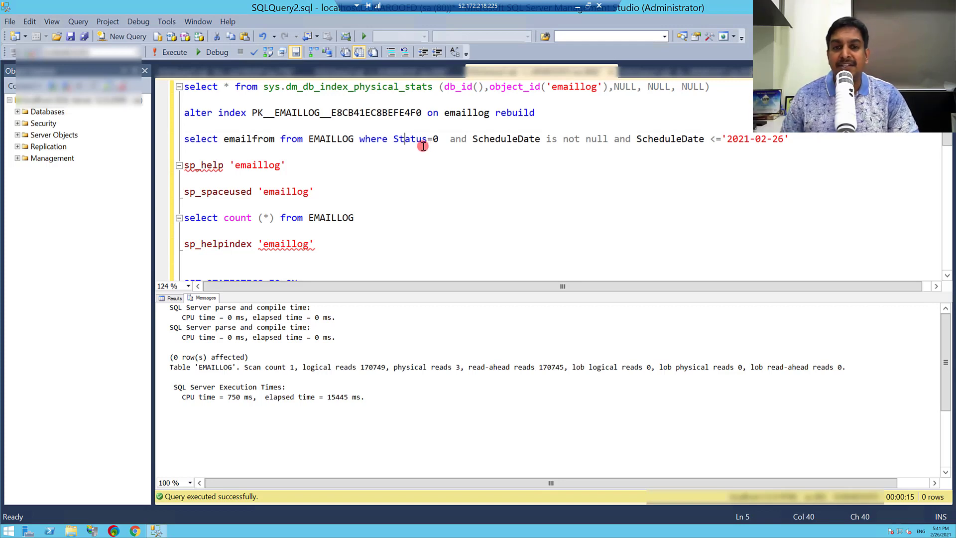
{"action": "left_click", "coordinate": [757, 141]}
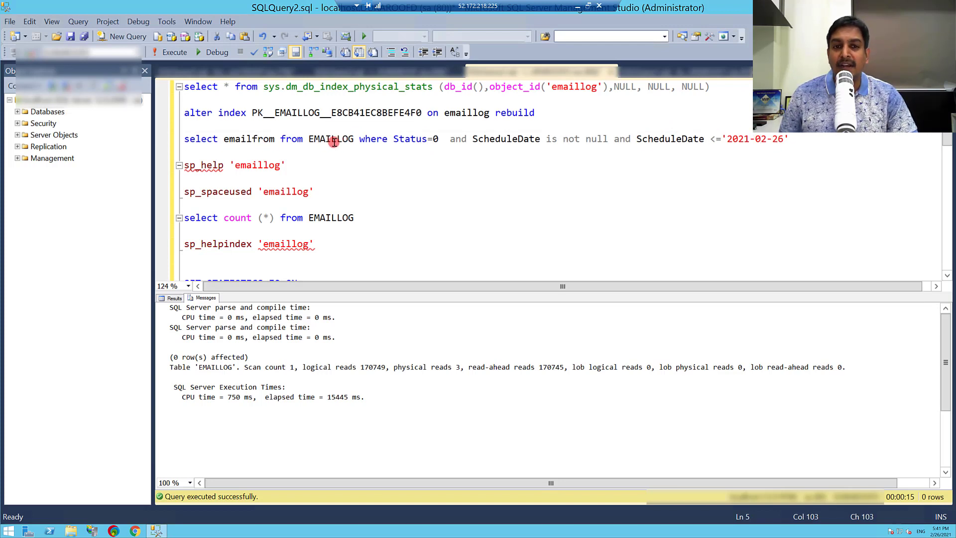
{"action": "double_click", "coordinate": [334, 142]}
{"action": "left_click", "coordinate": [312, 165]}
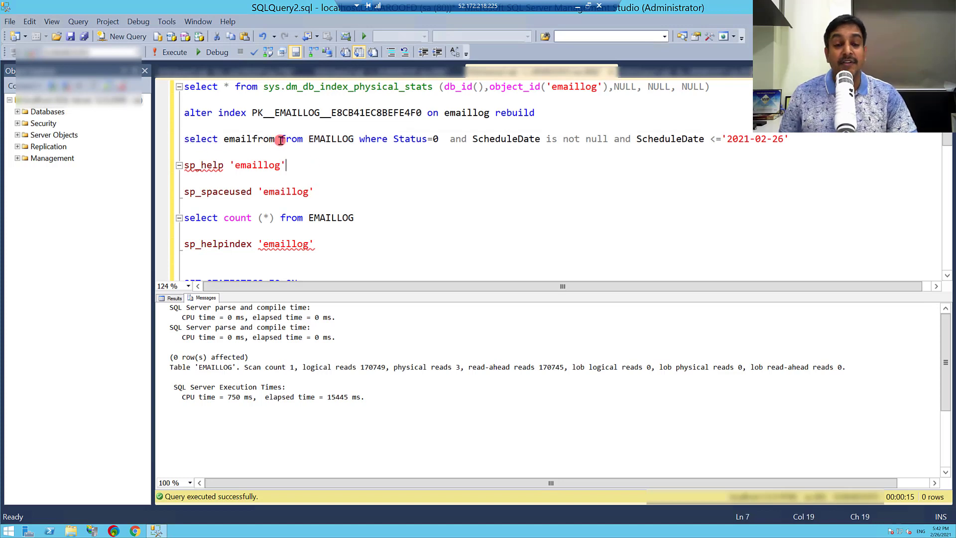
{"action": "left_click", "coordinate": [337, 140]}
{"action": "left_click_drag", "start_coordinate": [448, 140], "coordinate": [688, 140]}
{"action": "left_click_drag", "start_coordinate": [790, 140], "coordinate": [174, 137]}
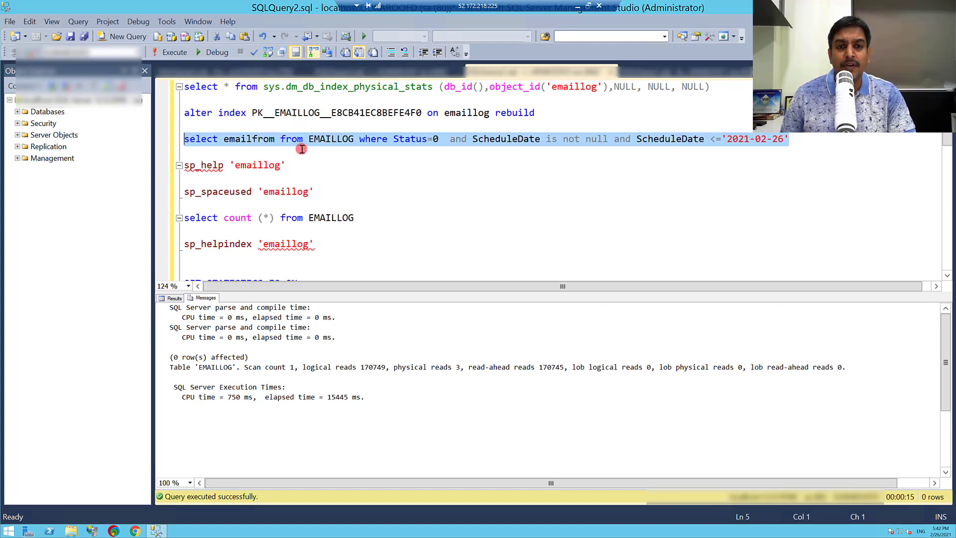
Rerun the EMAILLOG select and inspect its plan: a 100%-cost clustered index scan plus missing-index hint
{"action": "left_click", "coordinate": [170, 51]}
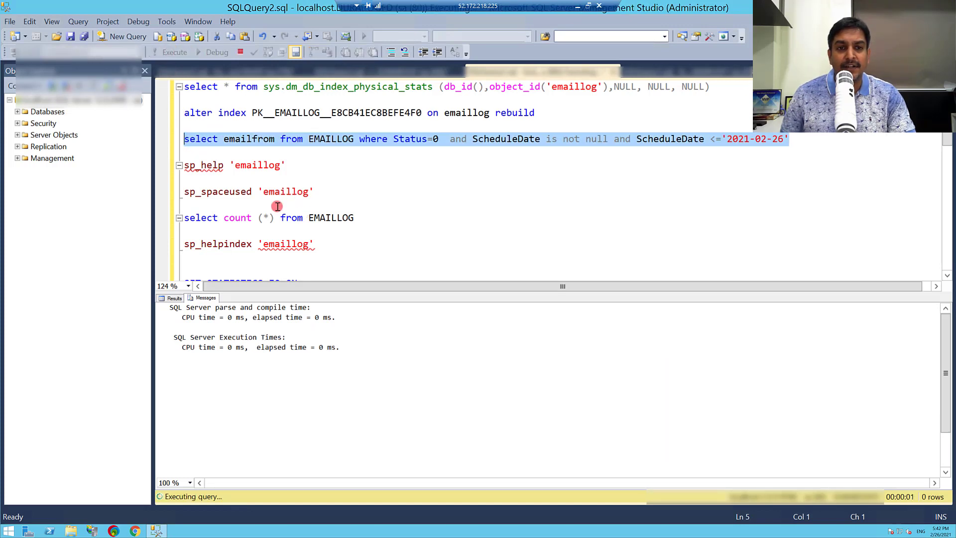
{"action": "left_click", "coordinate": [171, 297]}
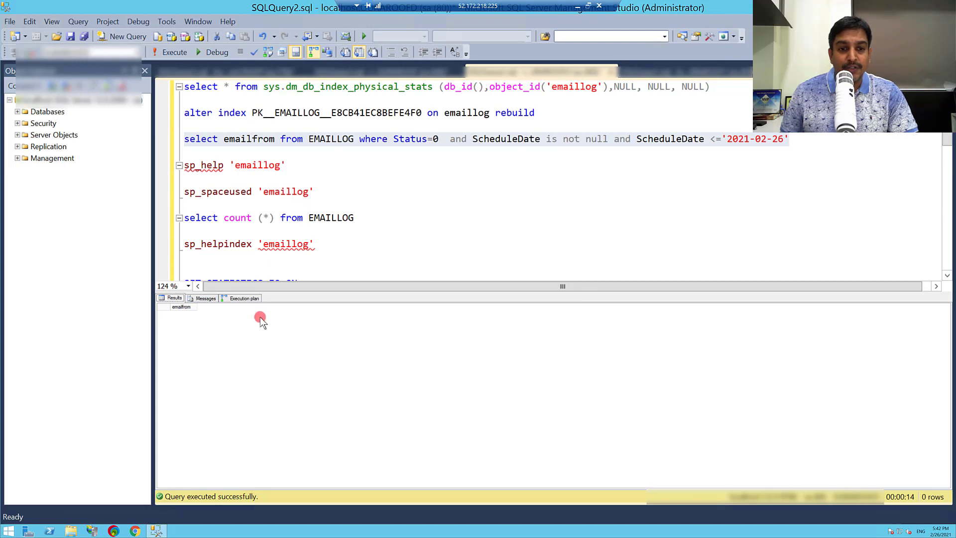
{"action": "left_click", "coordinate": [240, 299]}
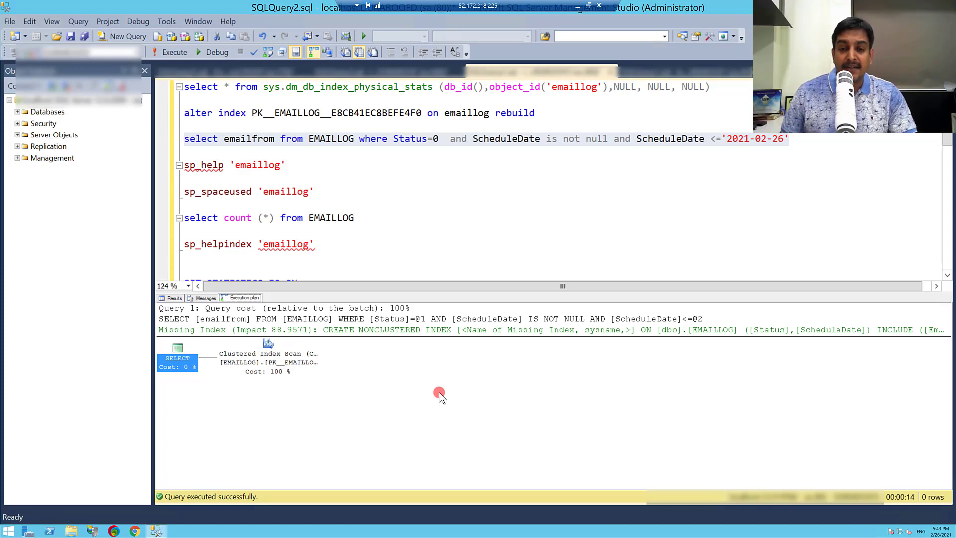
{"action": "left_click", "coordinate": [499, 141]}
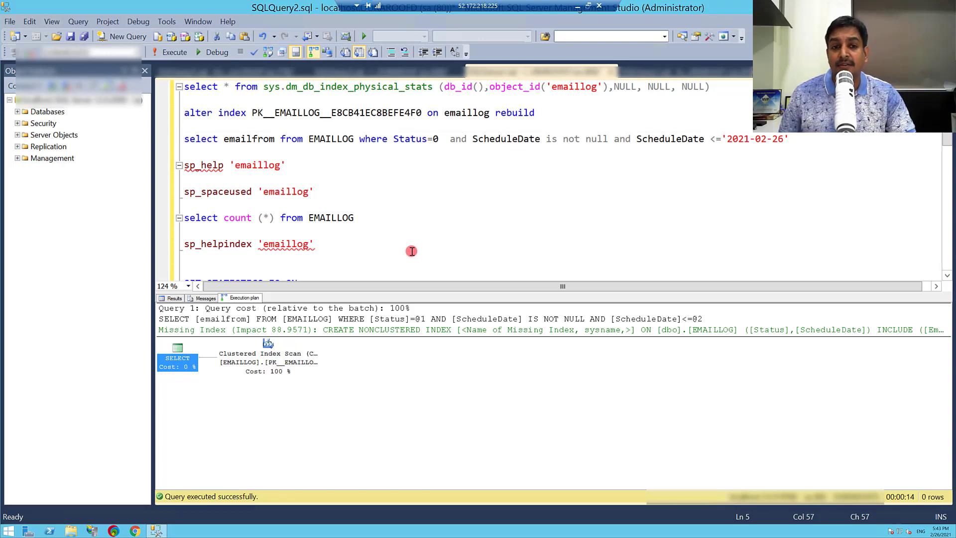
Run sp_helpindex 'emaillog', showing only the clustered unique primary key on EmailLogID
{"action": "left_click_drag", "start_coordinate": [333, 245], "coordinate": [272, 245]}
{"action": "left_click_drag", "start_coordinate": [160, 248], "coordinate": [160, 252]}
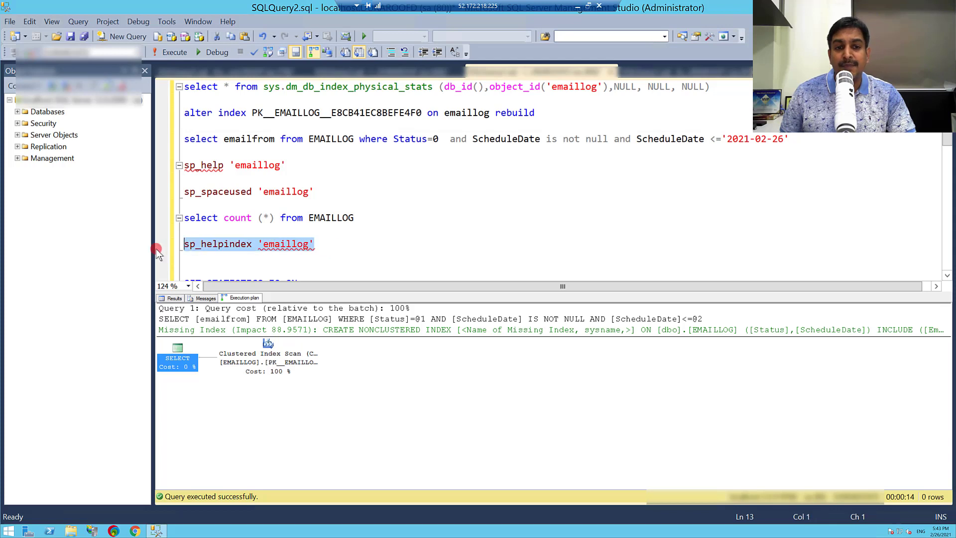
{"action": "left_click", "coordinate": [169, 54]}
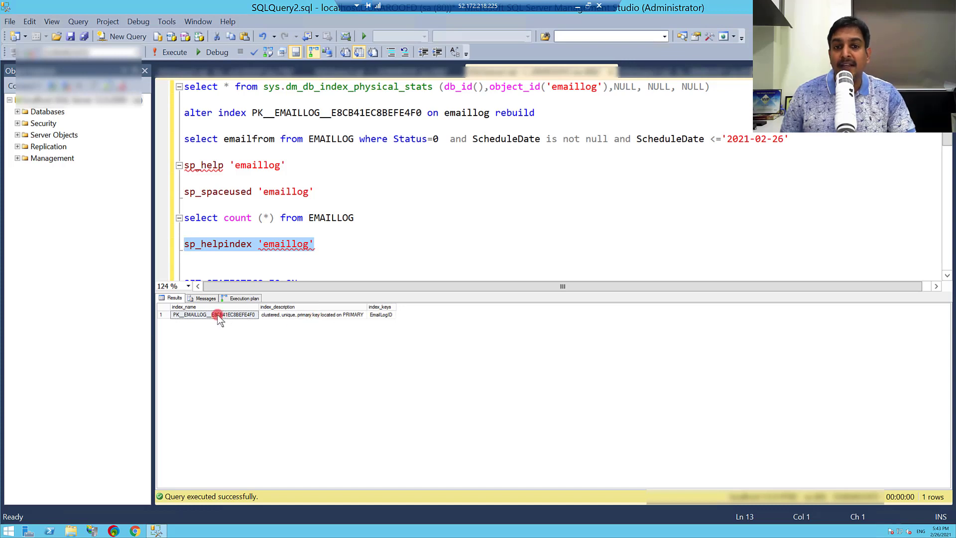
{"action": "left_click", "coordinate": [397, 170]}
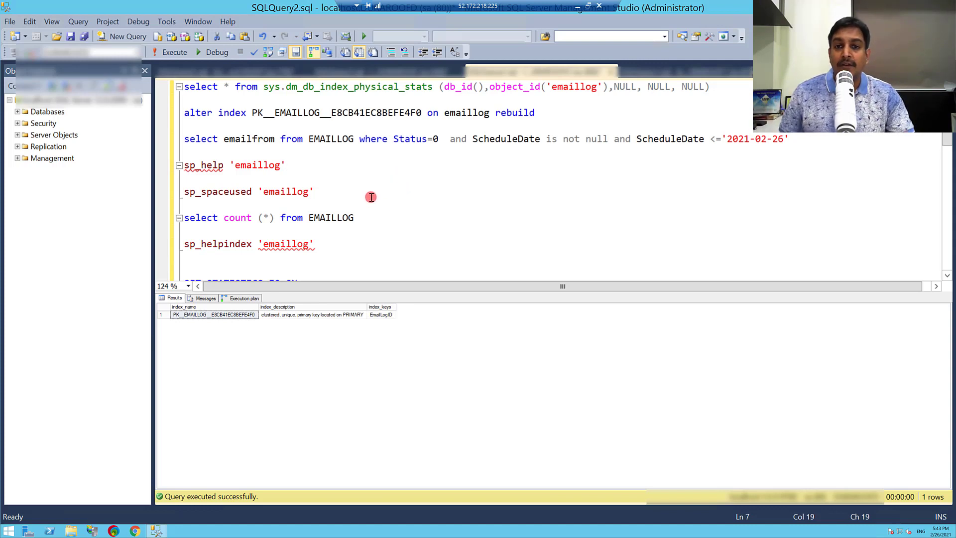
Run the EMAILLOG select in the second database's SQLQuery5 script, returning 18 rows
{"action": "left_click", "coordinate": [238, 72]}
{"action": "left_click", "coordinate": [625, 126]}
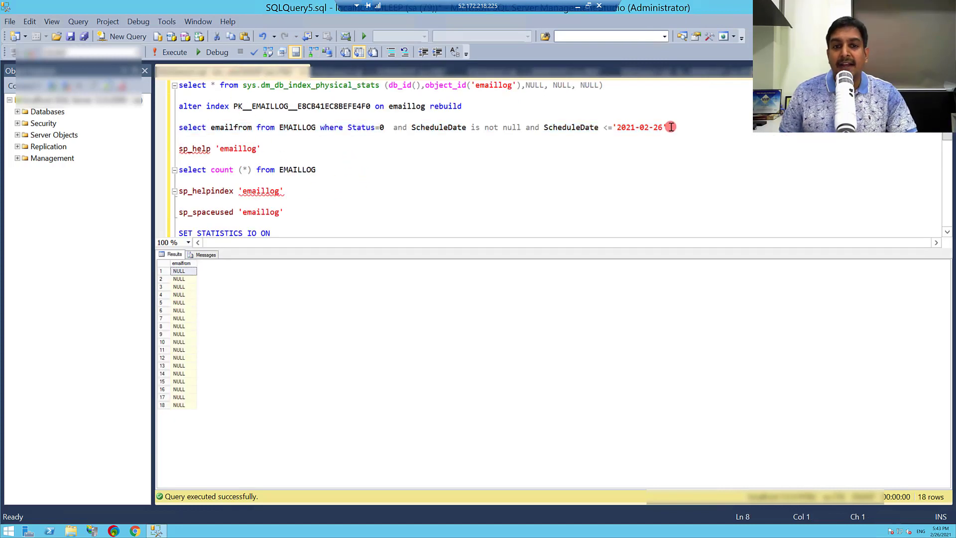
{"action": "left_click_drag", "start_coordinate": [669, 128], "coordinate": [256, 127]}
{"action": "left_click_drag", "start_coordinate": [177, 127], "coordinate": [152, 124]}
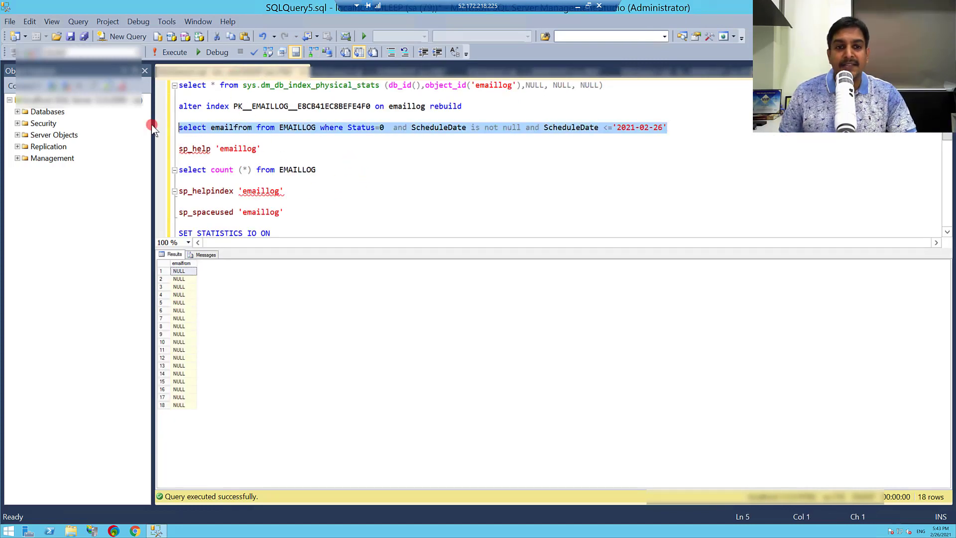
{"action": "left_click", "coordinate": [171, 53]}
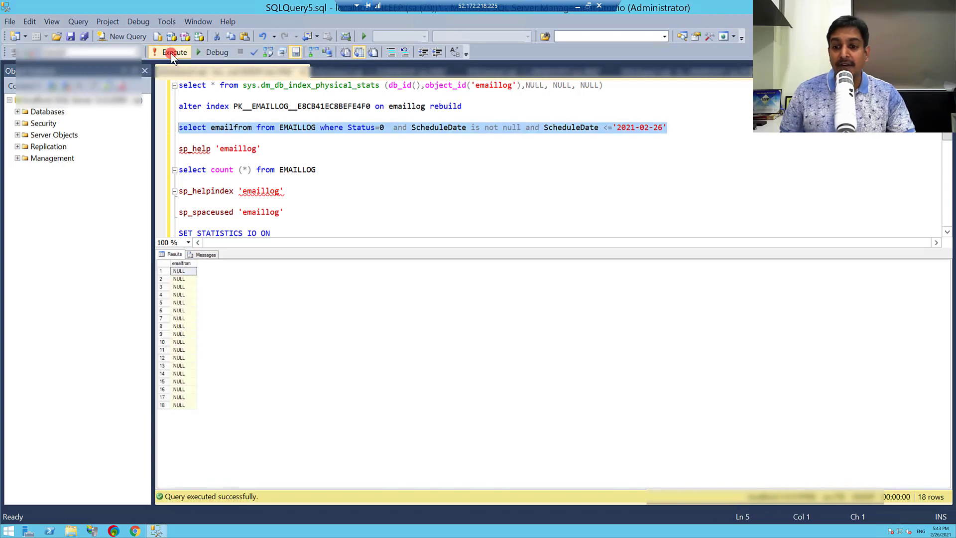
{"action": "left_click", "coordinate": [171, 54]}
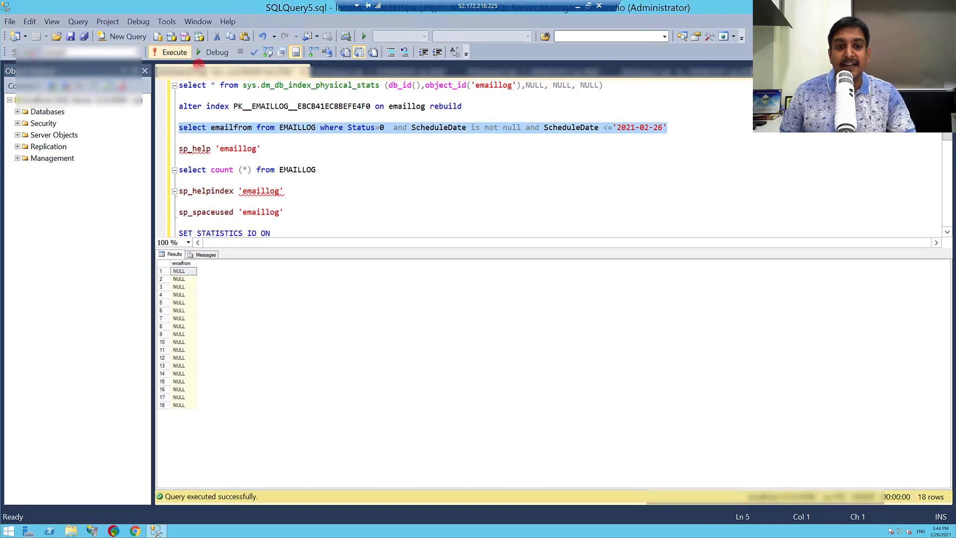
Rerun it with Include Actual Execution Plan to see the clustered index scan, then return to SQLQuery2
{"action": "left_click", "coordinate": [313, 53]}
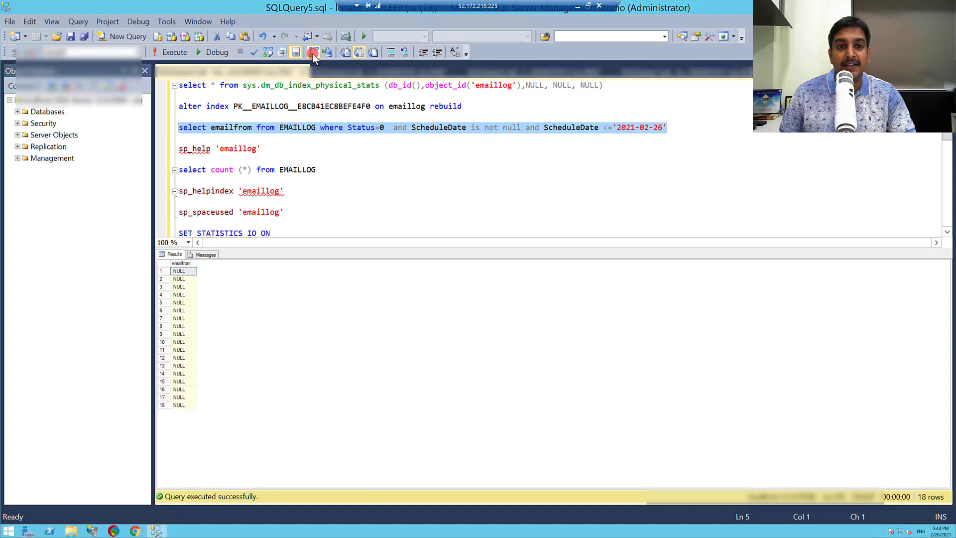
{"action": "left_click", "coordinate": [165, 52]}
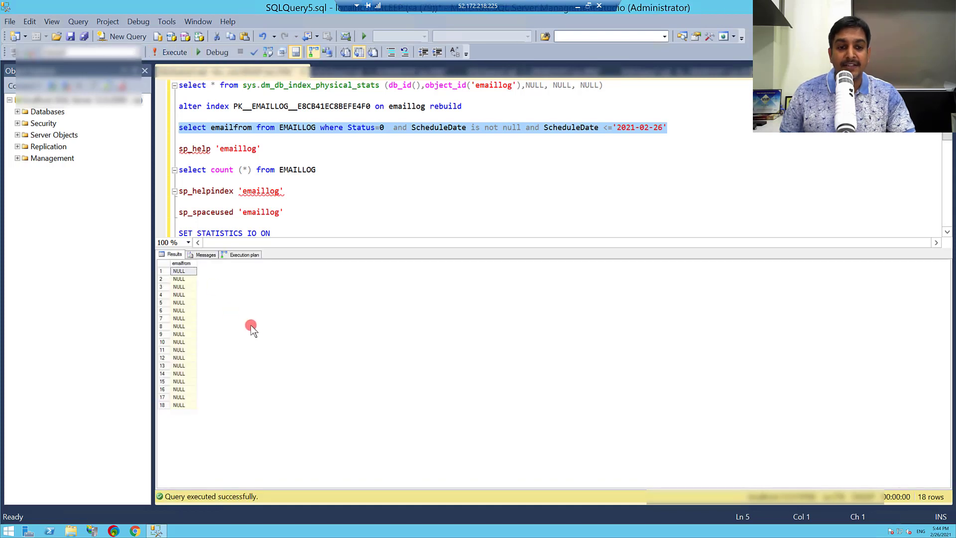
{"action": "left_click", "coordinate": [245, 255]}
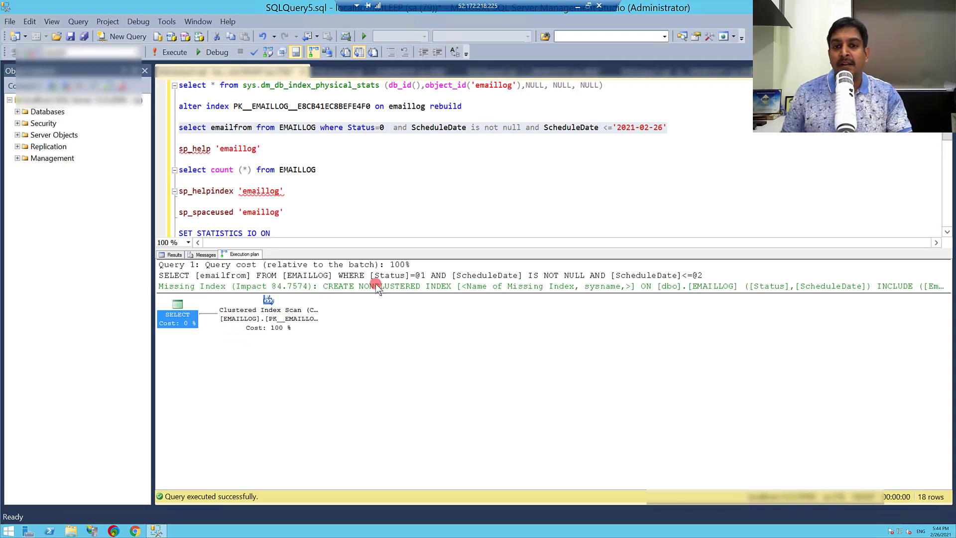
{"action": "left_click", "coordinate": [526, 73]}
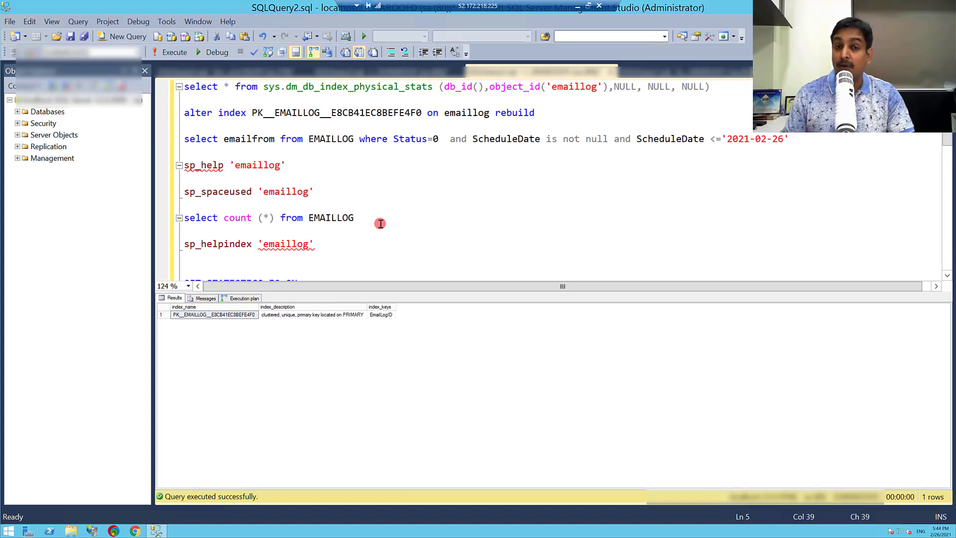
Rerun the EMAILLOG select (16 seconds), check its new plan, then view SQLQuery3's waiting-tasks results
{"action": "left_click", "coordinate": [240, 298]}
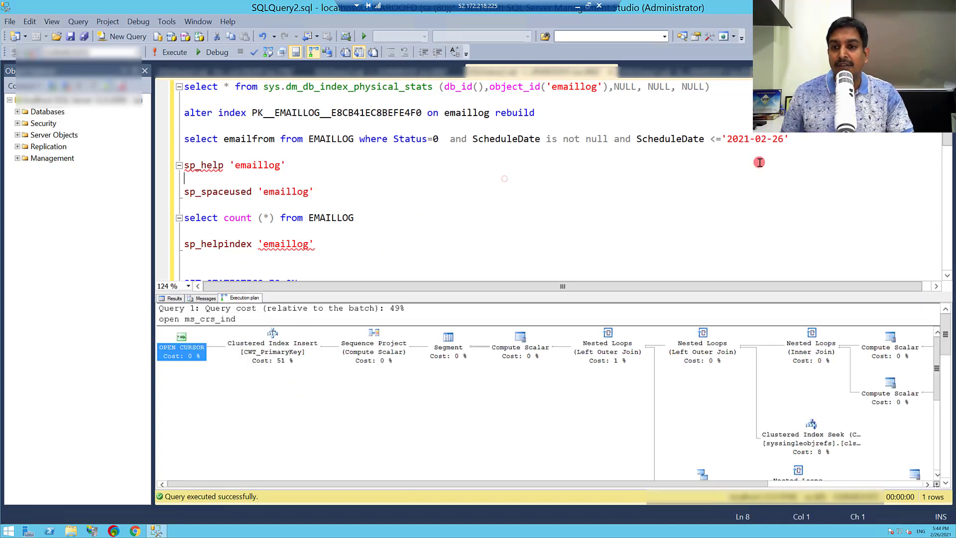
{"action": "left_click_drag", "start_coordinate": [790, 139], "coordinate": [101, 137]}
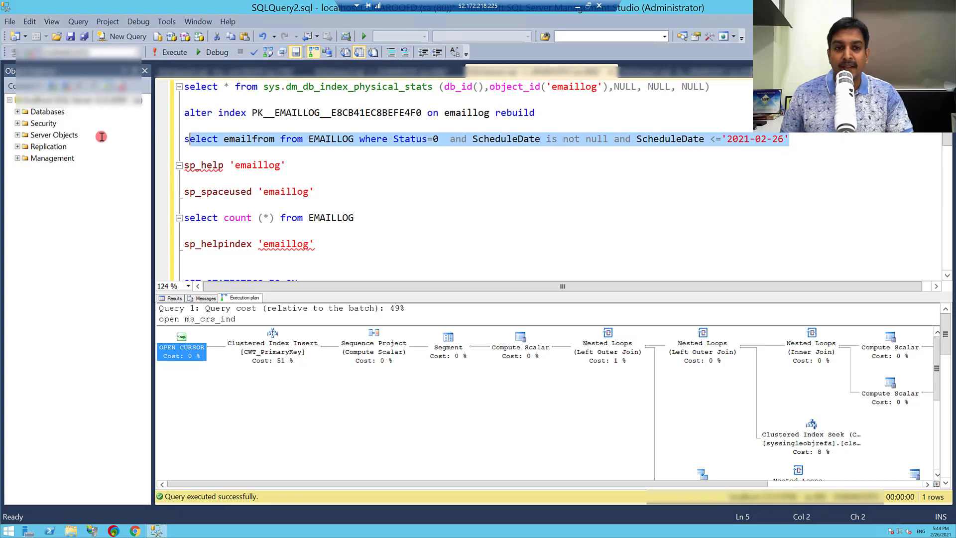
{"action": "left_click", "coordinate": [173, 53]}
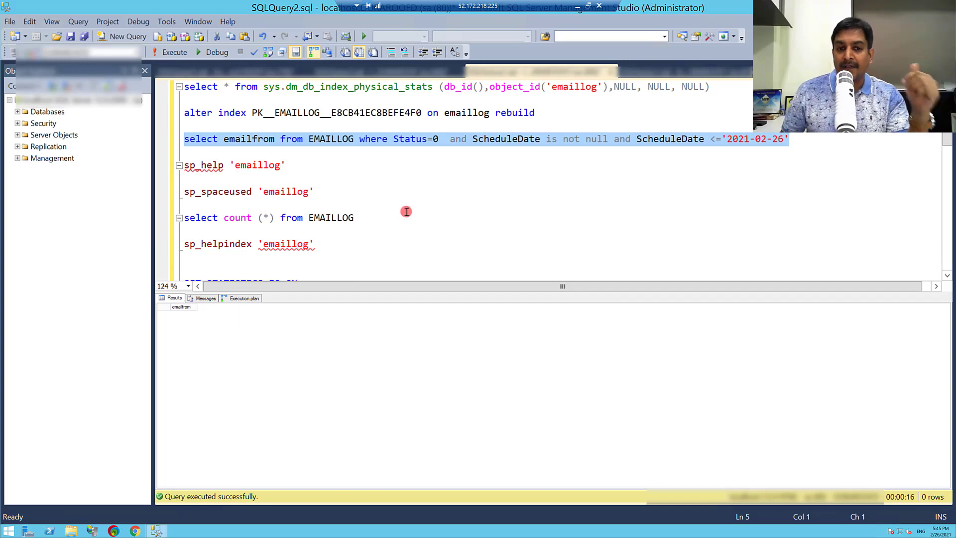
{"action": "left_click", "coordinate": [247, 294]}
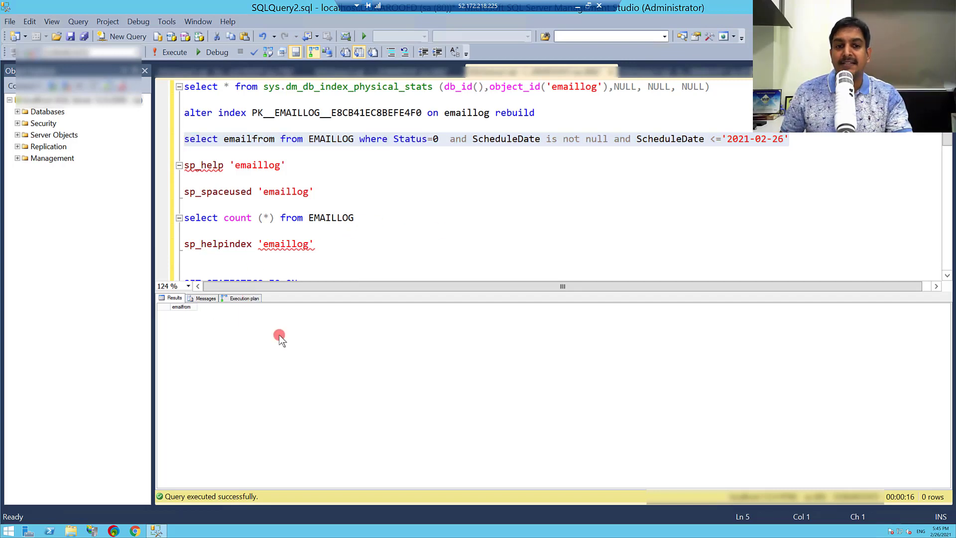
{"action": "left_click", "coordinate": [244, 298]}
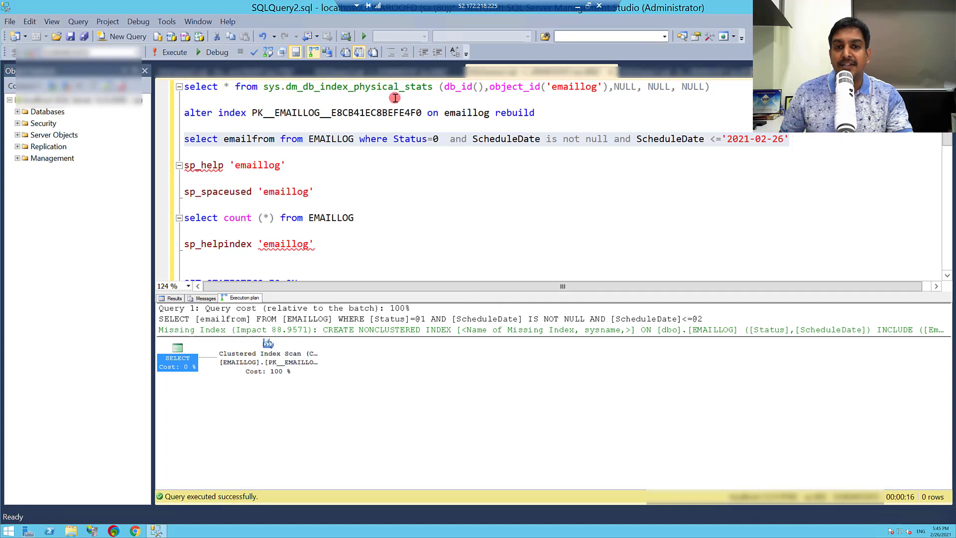
{"action": "left_click", "coordinate": [398, 77]}
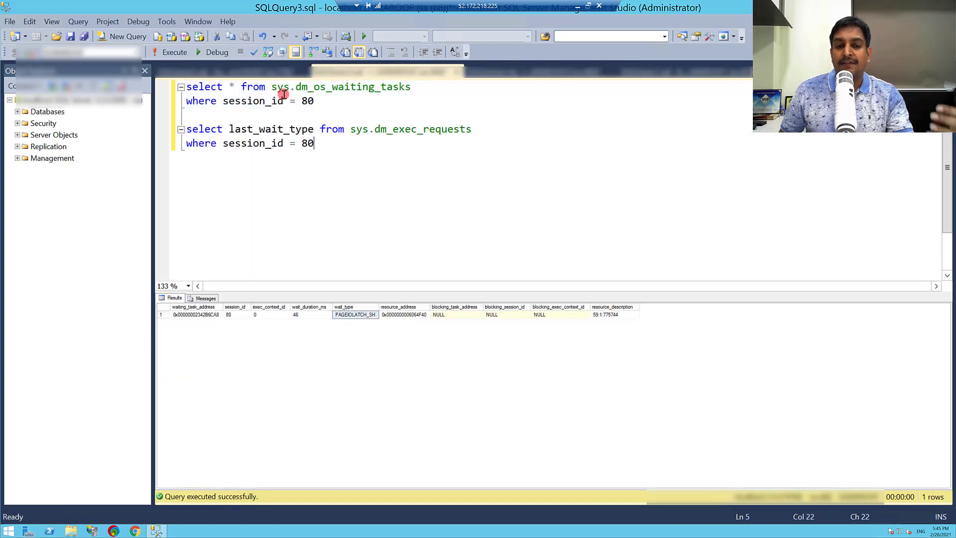
Start the EMAILLOG select running again from the SQLQuery2 script
{"action": "left_click_drag", "start_coordinate": [412, 86], "coordinate": [274, 86]}
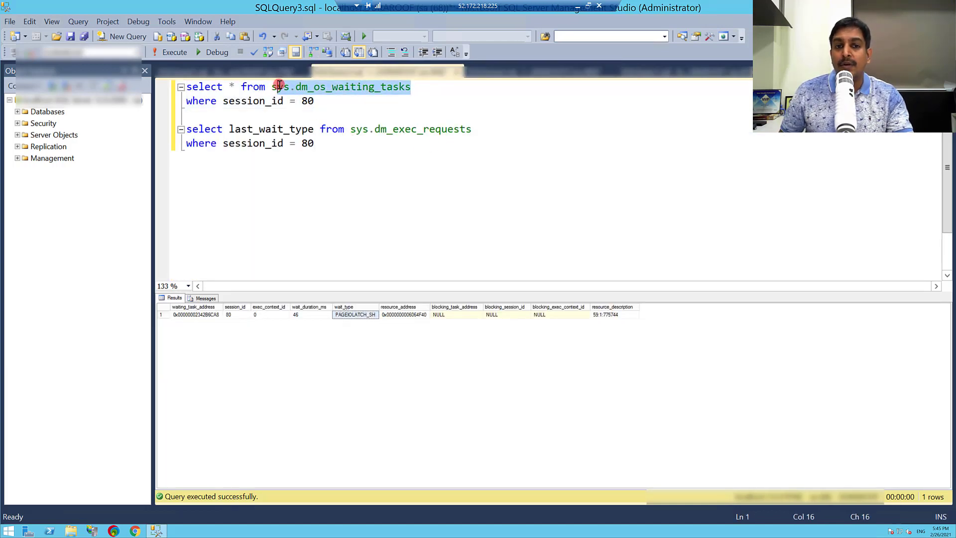
{"action": "left_click_drag", "start_coordinate": [329, 105], "coordinate": [187, 87]}
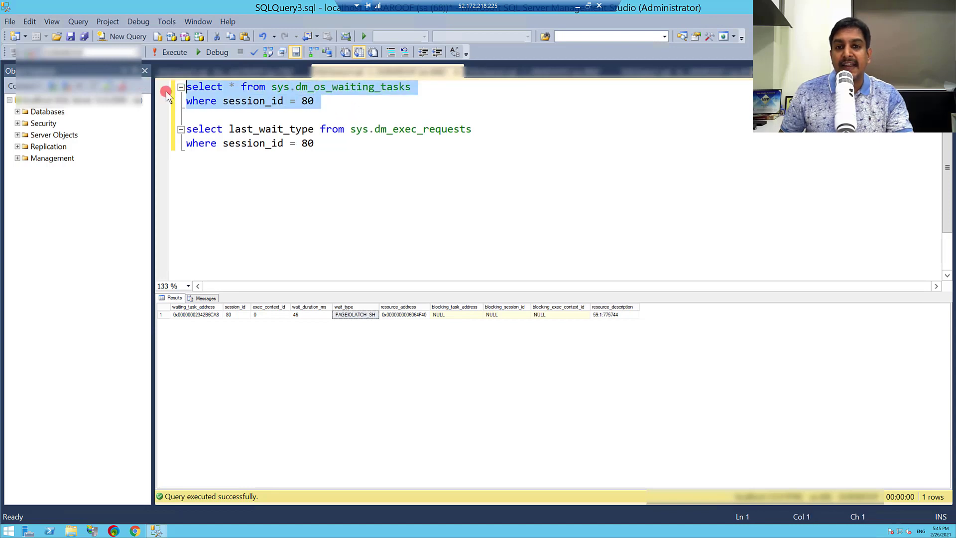
{"action": "left_click", "coordinate": [557, 74]}
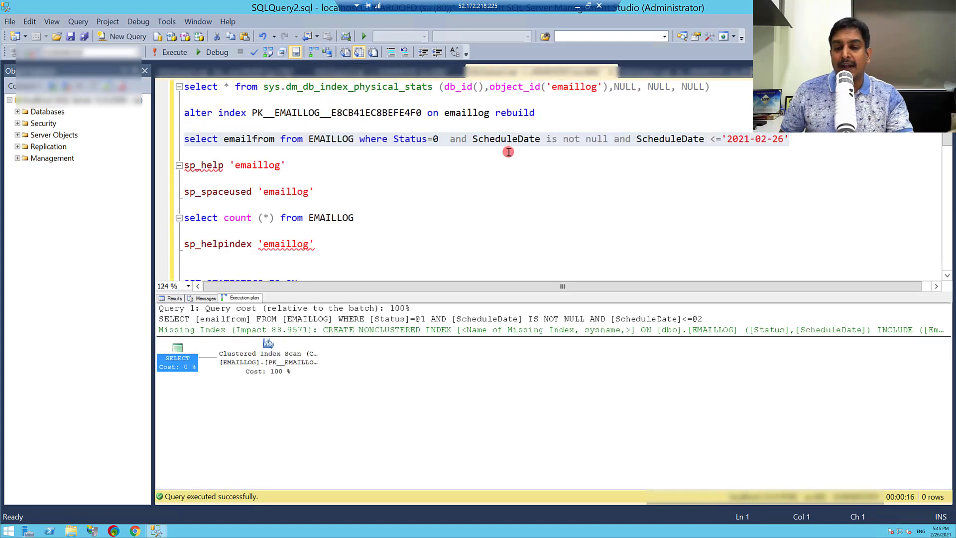
{"action": "left_click_drag", "start_coordinate": [788, 139], "coordinate": [171, 141]}
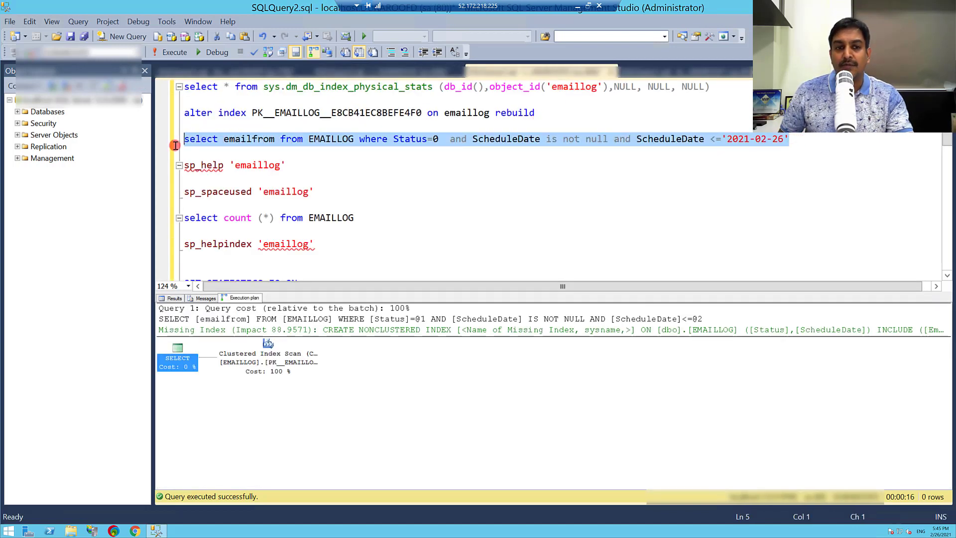
{"action": "left_click", "coordinate": [170, 53]}
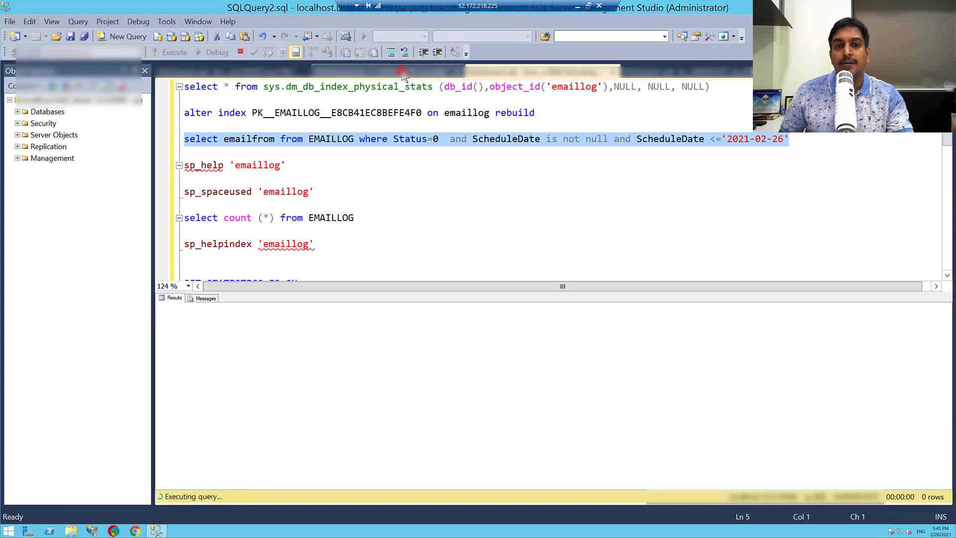
Repeatedly run the session 80 waiting-tasks query, which keeps showing PAGEIOLATCH_SH waits
{"action": "left_click", "coordinate": [395, 73]}
{"action": "left_click", "coordinate": [160, 52]}
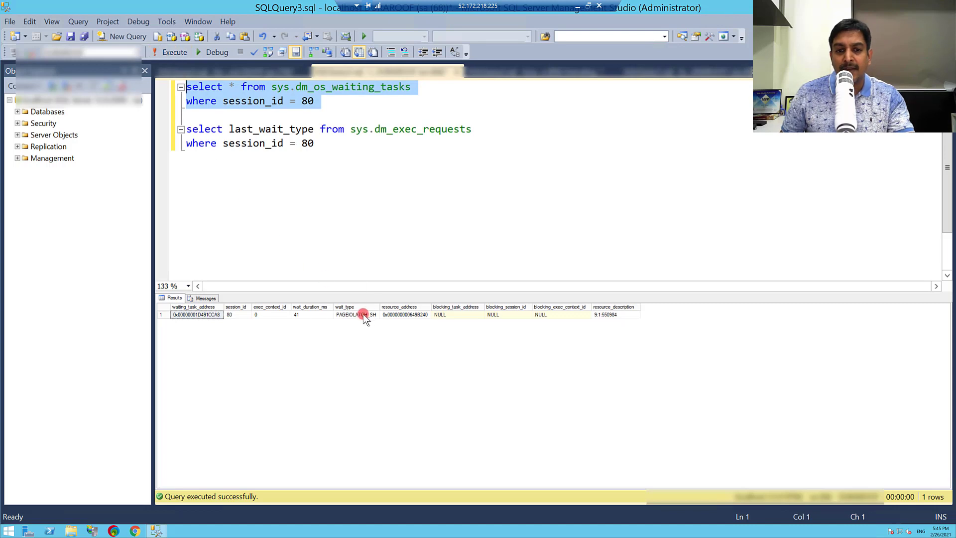
{"action": "left_click", "coordinate": [357, 315]}
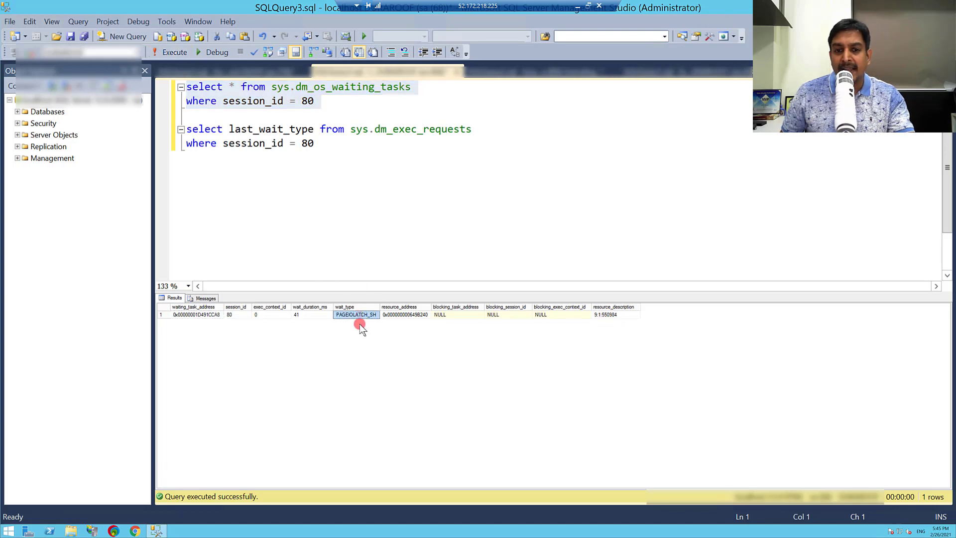
{"action": "left_click", "coordinate": [172, 52]}
{"action": "left_click", "coordinate": [173, 52]}
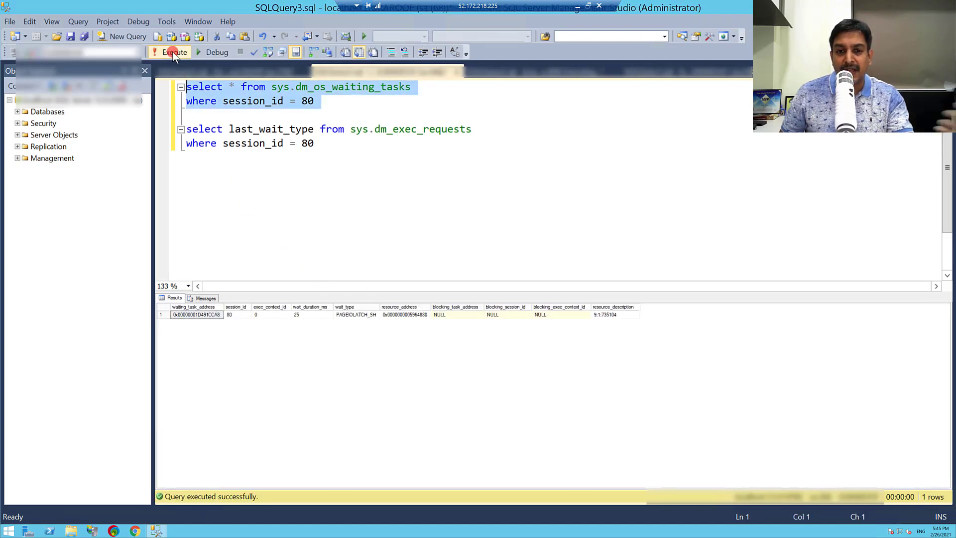
{"action": "left_click", "coordinate": [173, 52]}
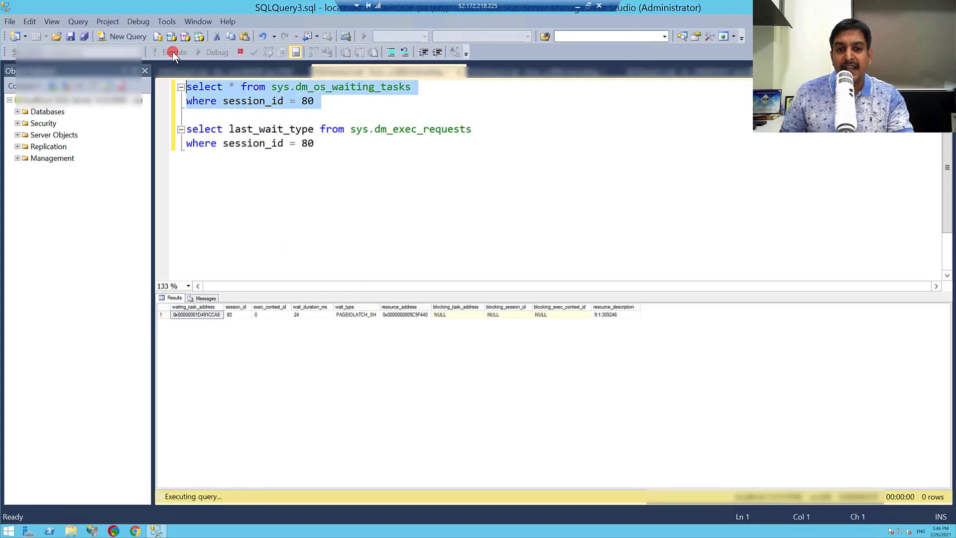
Select session 80's PAGEIOLATCH_SH wait type cell for page 9:1:309246
{"action": "left_click", "coordinate": [365, 314]}
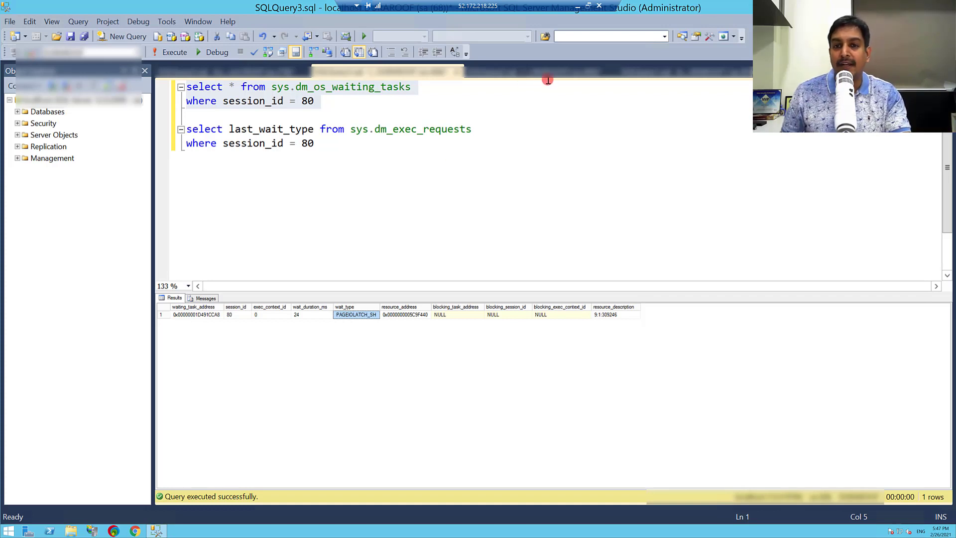
Run sp_spaceused 'emaillog' in SQLQuery2: 379,510 rows, 5,559,320 KB data, 2,896 KB index
{"action": "left_click", "coordinate": [527, 72]}
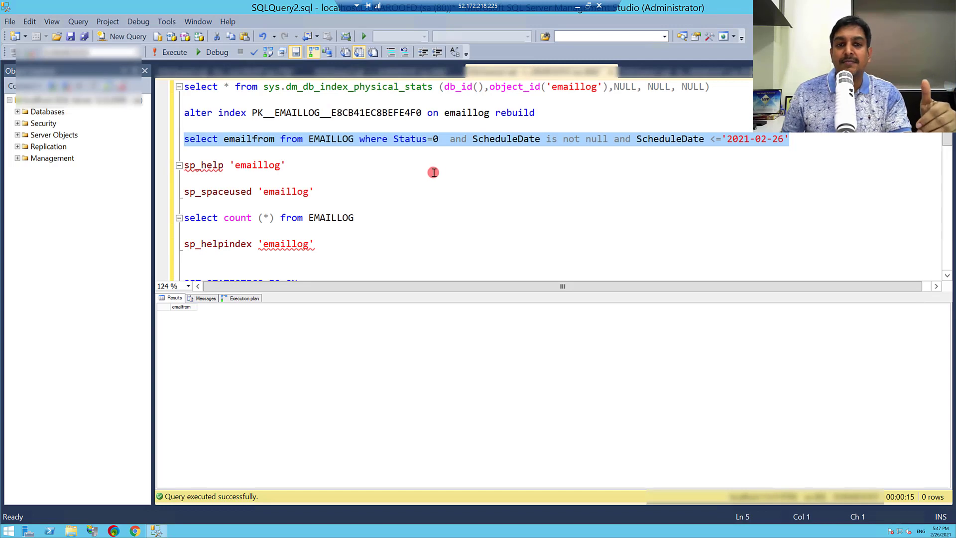
{"action": "left_click", "coordinate": [434, 173]}
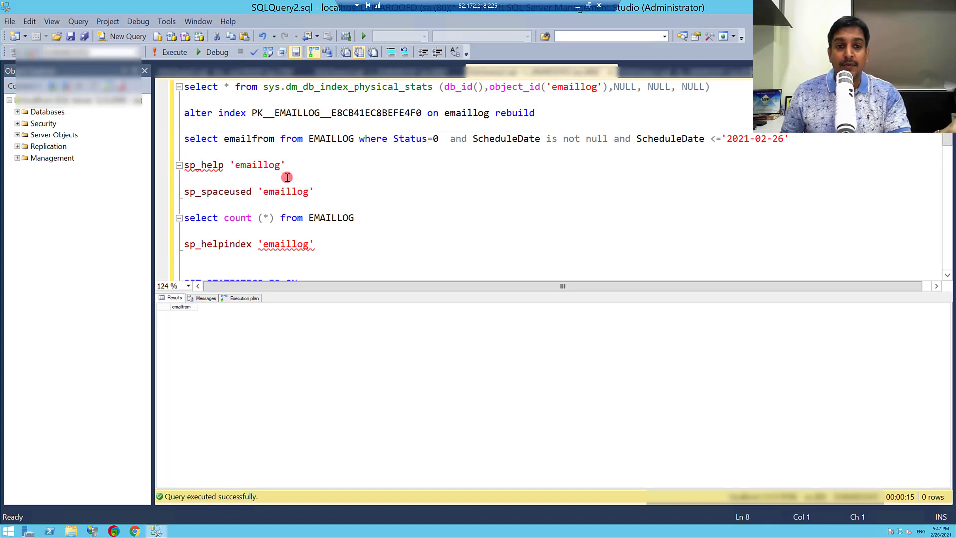
{"action": "left_click_drag", "start_coordinate": [322, 192], "coordinate": [180, 189]}
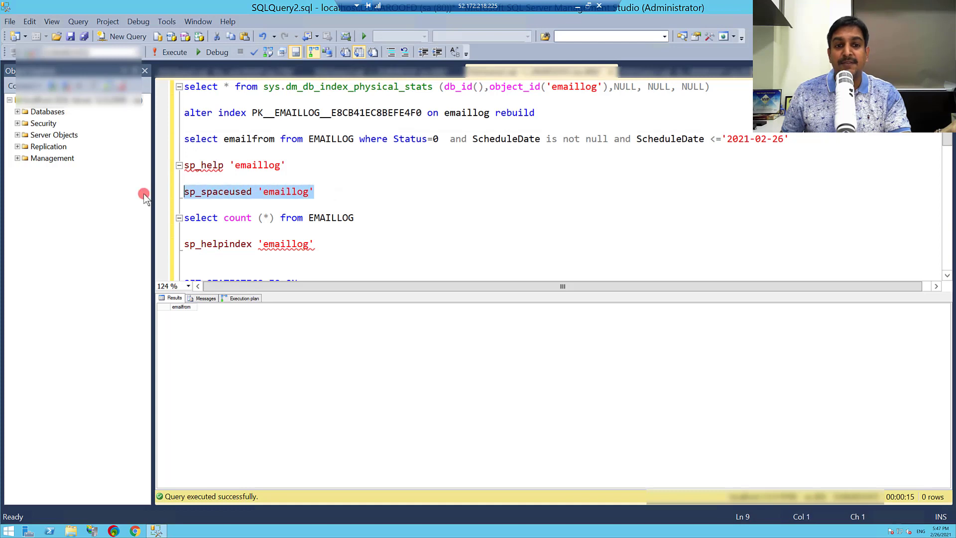
{"action": "left_click", "coordinate": [165, 50]}
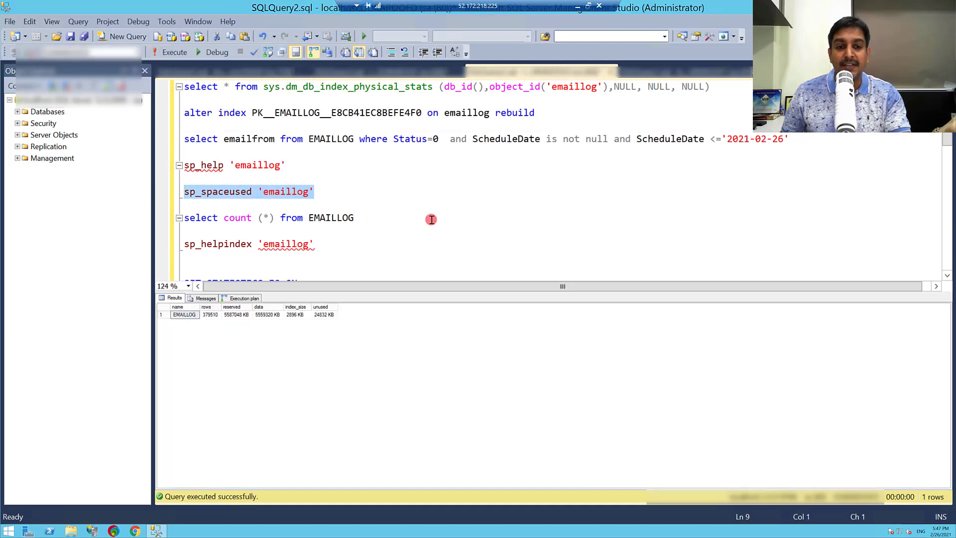
{"action": "left_click", "coordinate": [267, 314]}
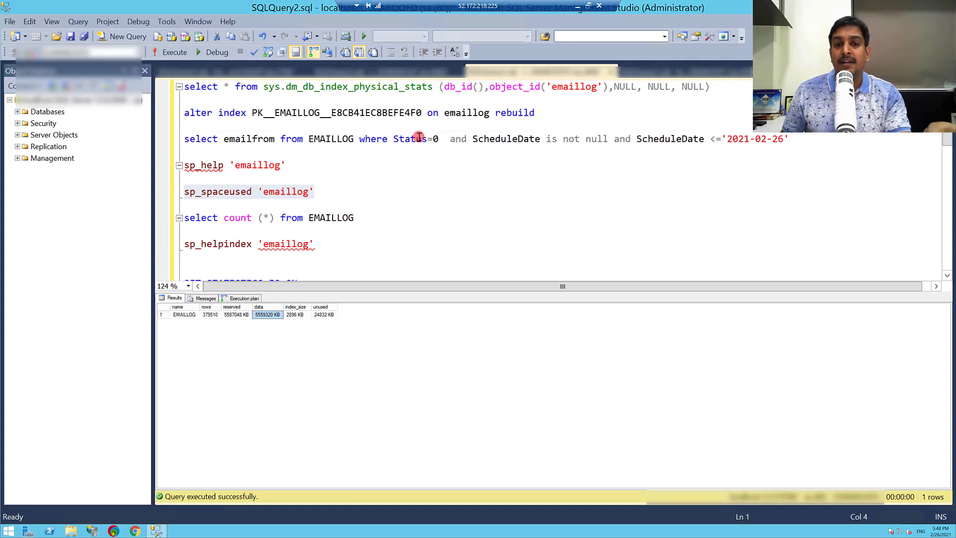
{"action": "left_click", "coordinate": [372, 199]}
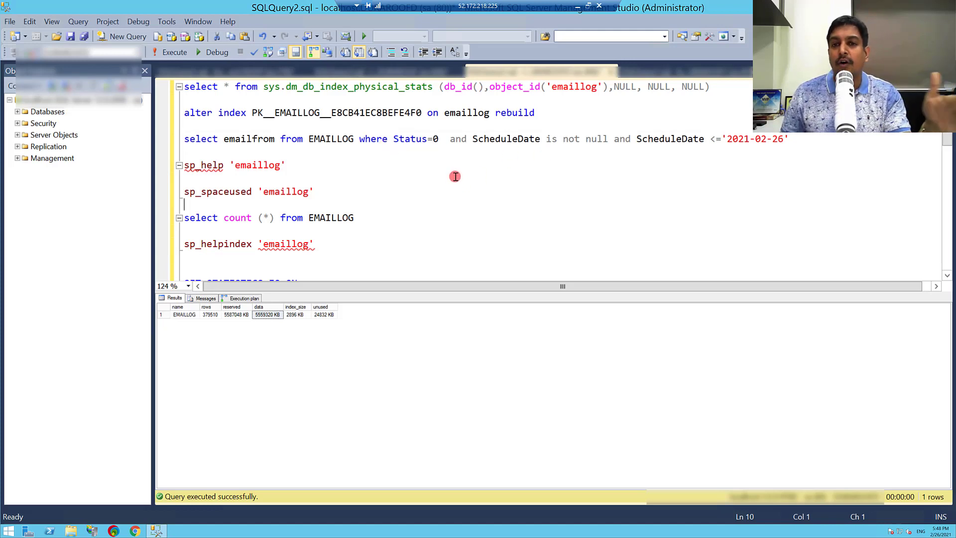
Run sys.dm_db_index_physical_stats on EMAILLOG: 40% fragmentation, 170,389 in-row and 524,524 LOB pages
{"action": "left_click_drag", "start_coordinate": [735, 88], "coordinate": [673, 88]}
{"action": "left_click_drag", "start_coordinate": [434, 89], "coordinate": [180, 85]}
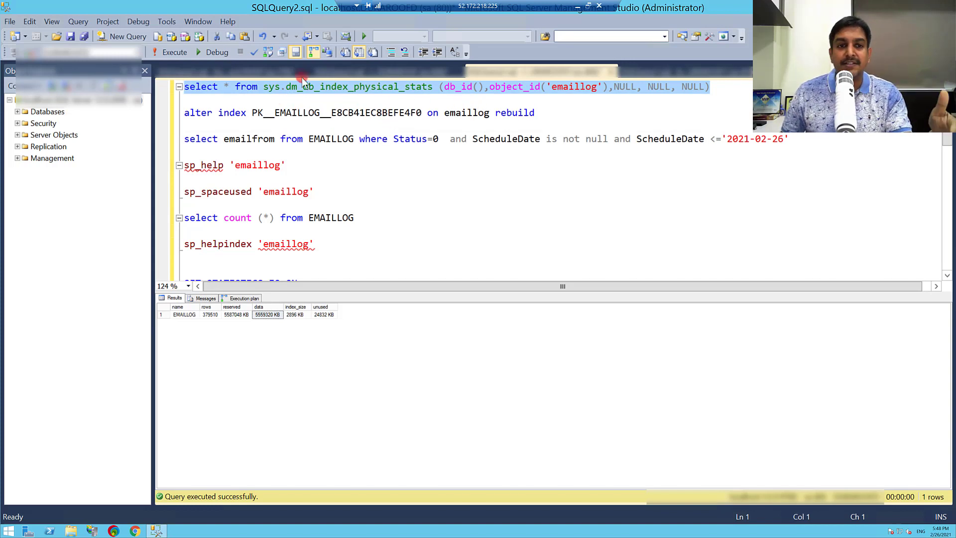
{"action": "left_click", "coordinate": [170, 52]}
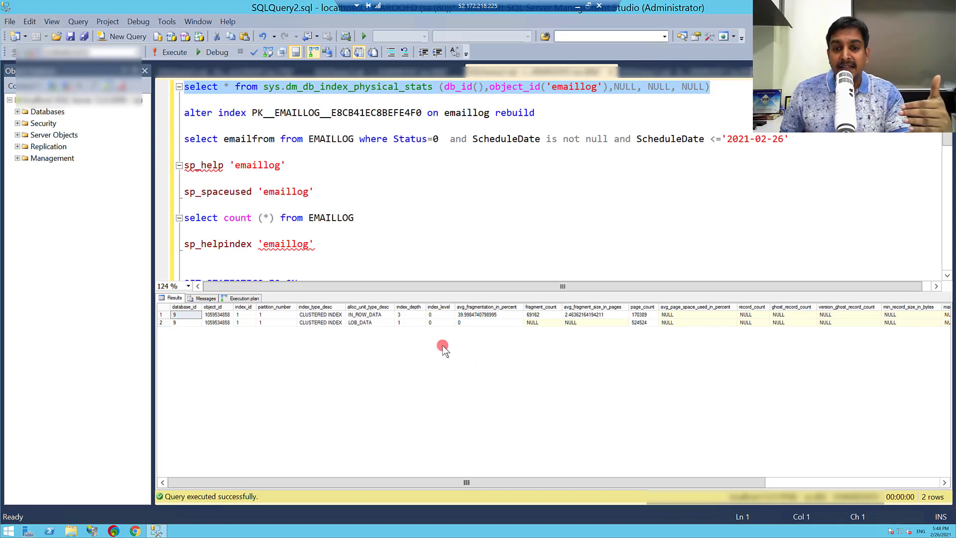
{"action": "left_click", "coordinate": [479, 315]}
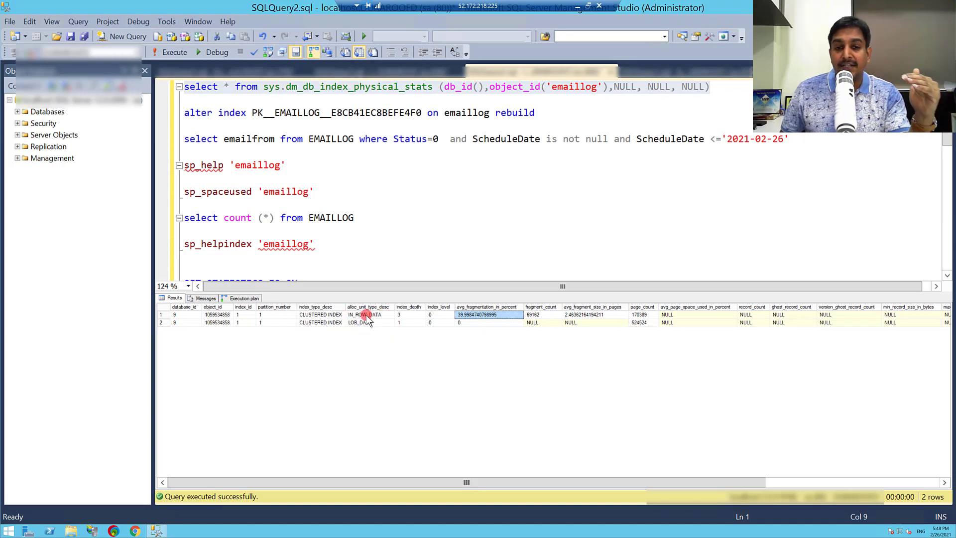
{"action": "left_click", "coordinate": [382, 318]}
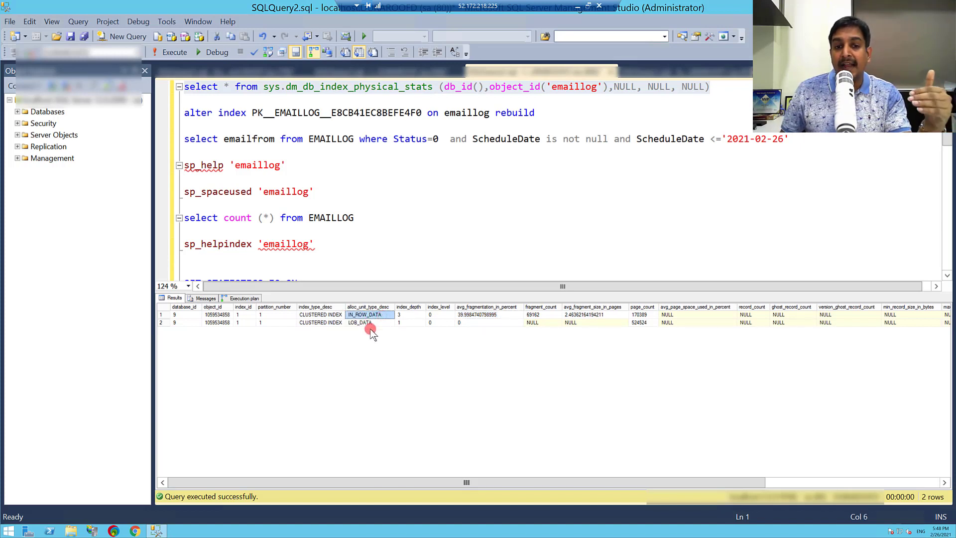
{"action": "left_click", "coordinate": [374, 323]}
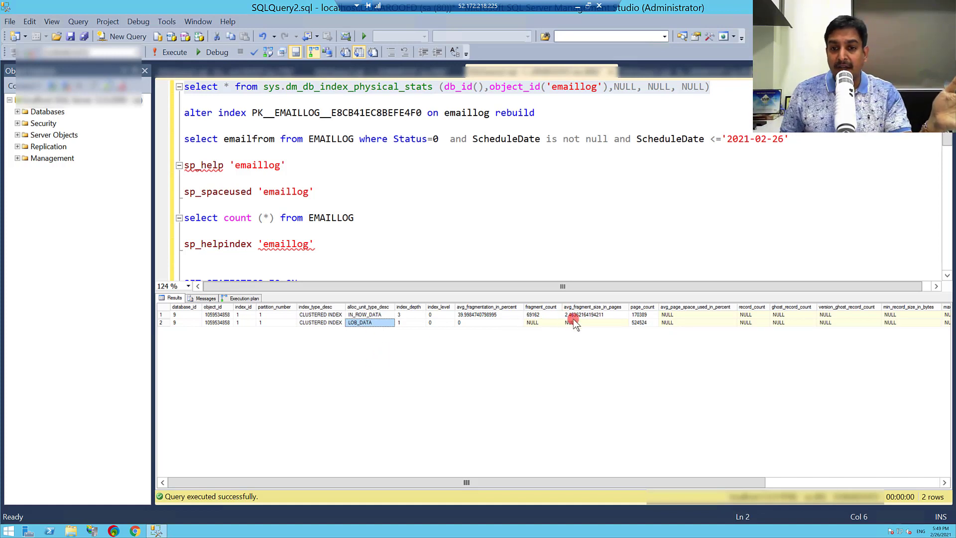
{"action": "left_click", "coordinate": [644, 314]}
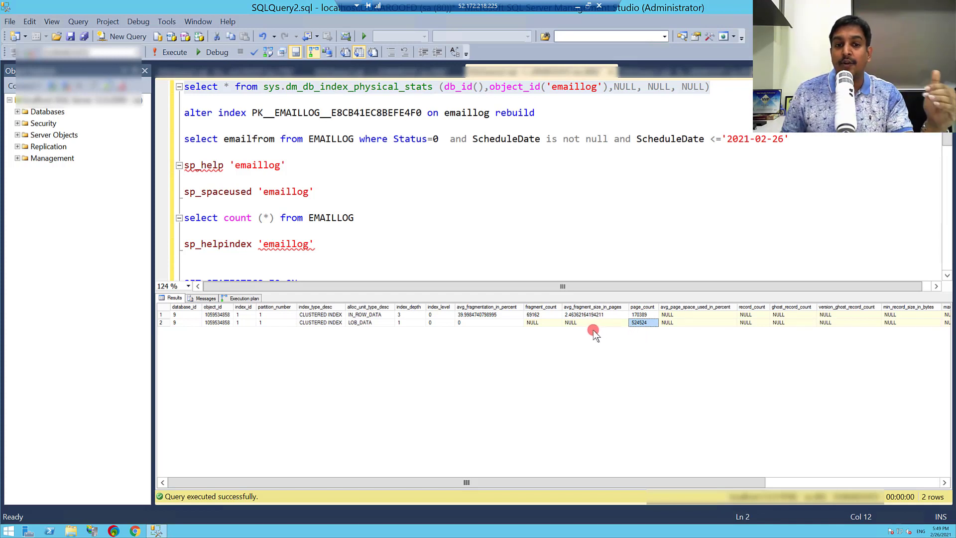
{"action": "left_click", "coordinate": [420, 192]}
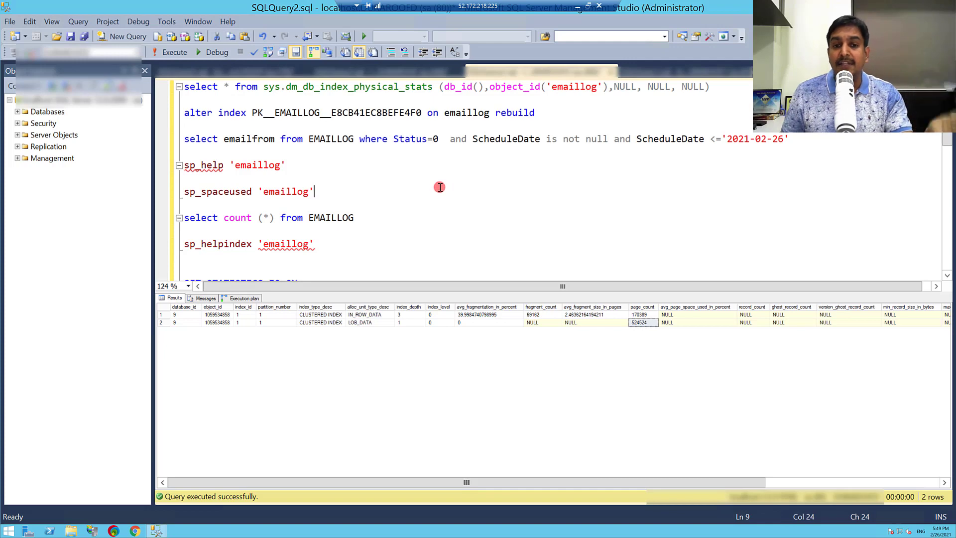
Run the index physical stats query in SQLQuery5, showing no fragmentation on the second database
{"action": "left_click", "coordinate": [235, 74]}
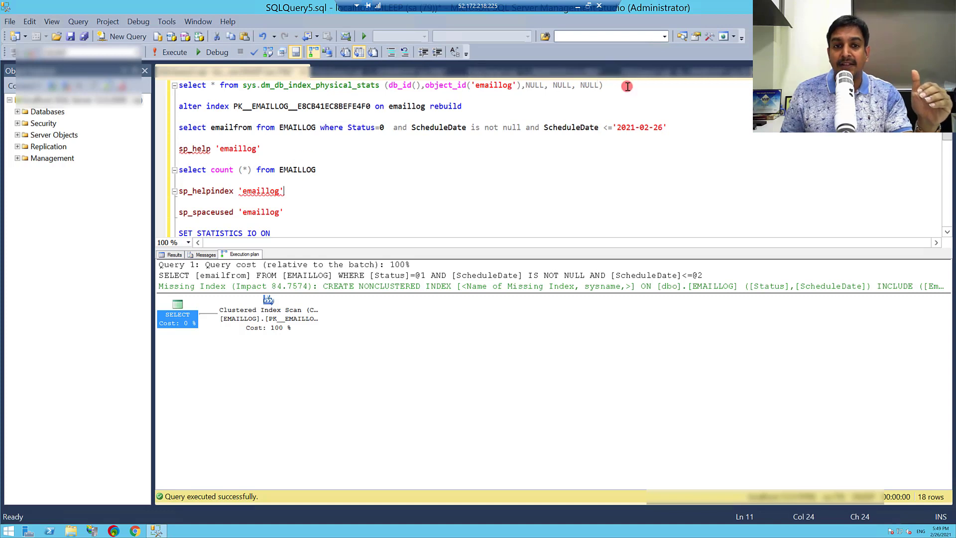
{"action": "left_click_drag", "start_coordinate": [602, 85], "coordinate": [178, 84]}
{"action": "left_click", "coordinate": [188, 52]}
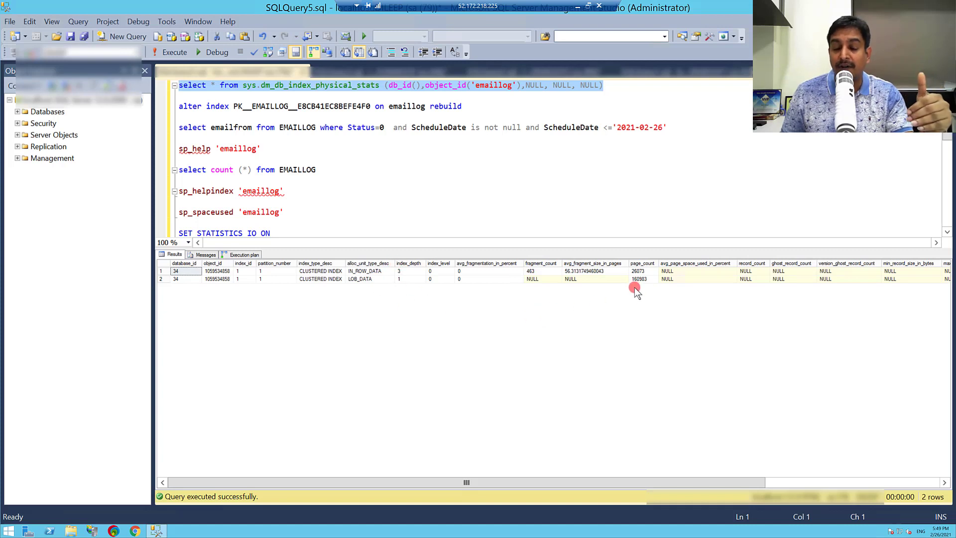
{"action": "left_click", "coordinate": [644, 271]}
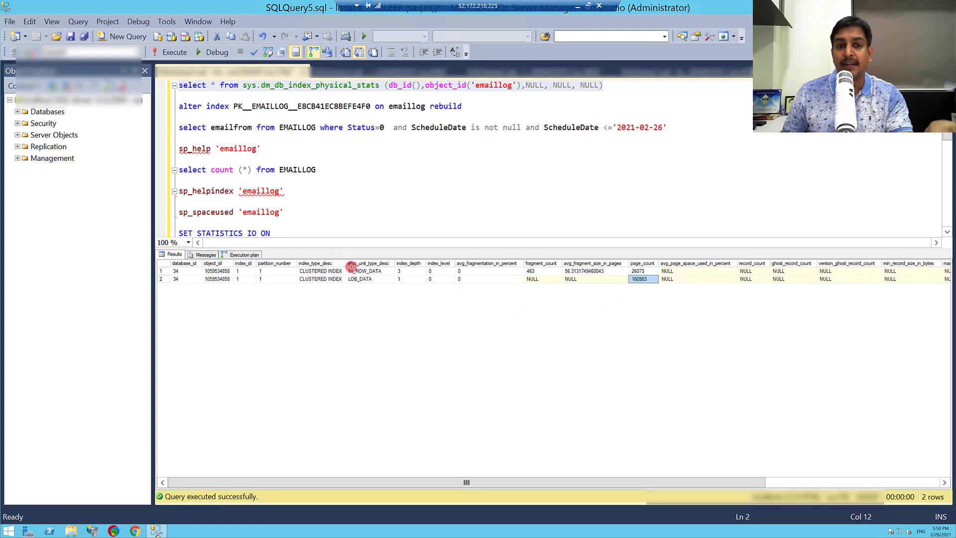
Run the emailfrom select there, returning 18 rows, then return to SQLQuery2
{"action": "left_click_drag", "start_coordinate": [669, 127], "coordinate": [165, 128]}
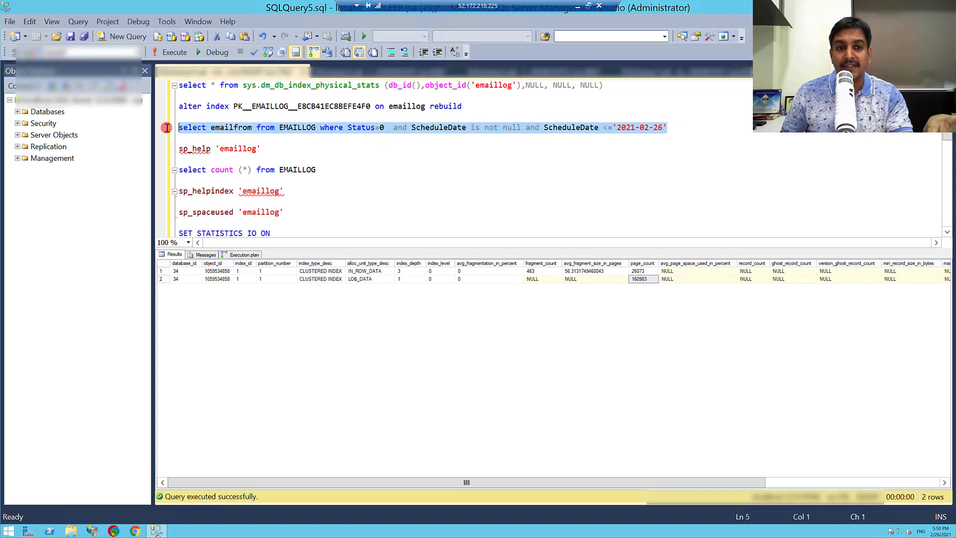
{"action": "left_click", "coordinate": [169, 54]}
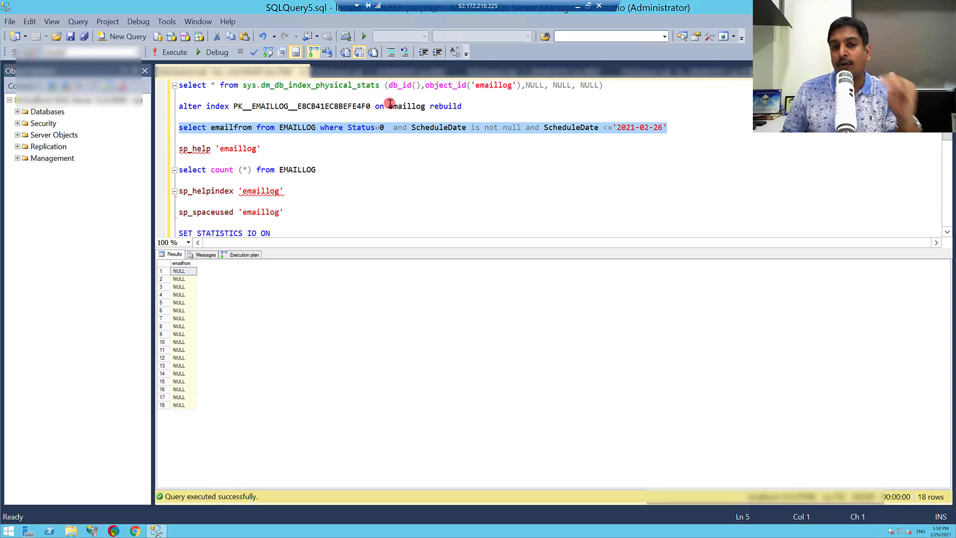
{"action": "left_click", "coordinate": [521, 74]}
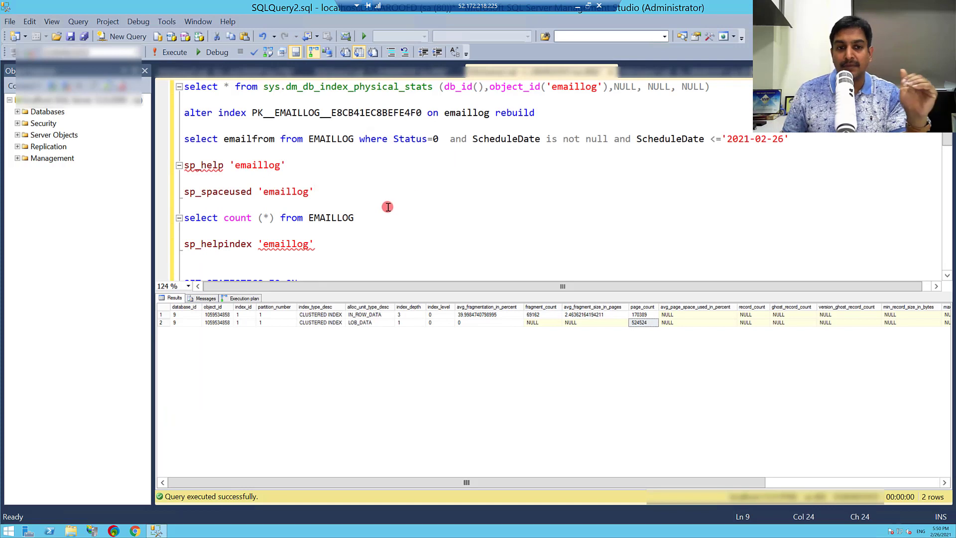
Run sp_spaceused 'emaillog' in SQLQuery5: 107,596 rows and 1,496,464 KB of data
{"action": "left_click", "coordinate": [217, 69]}
{"action": "left_click", "coordinate": [317, 185]}
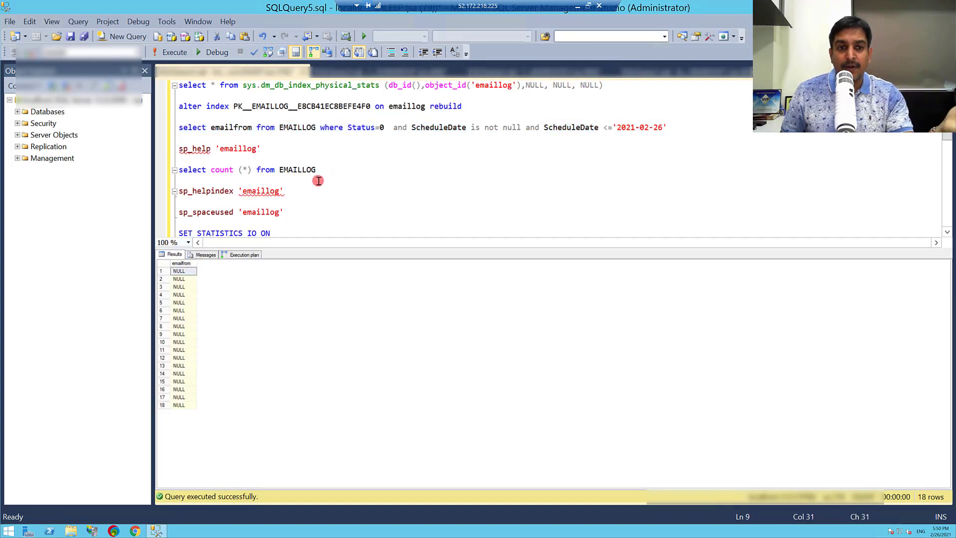
{"action": "left_click", "coordinate": [303, 217]}
{"action": "left_click_drag", "start_coordinate": [186, 215], "coordinate": [178, 213]}
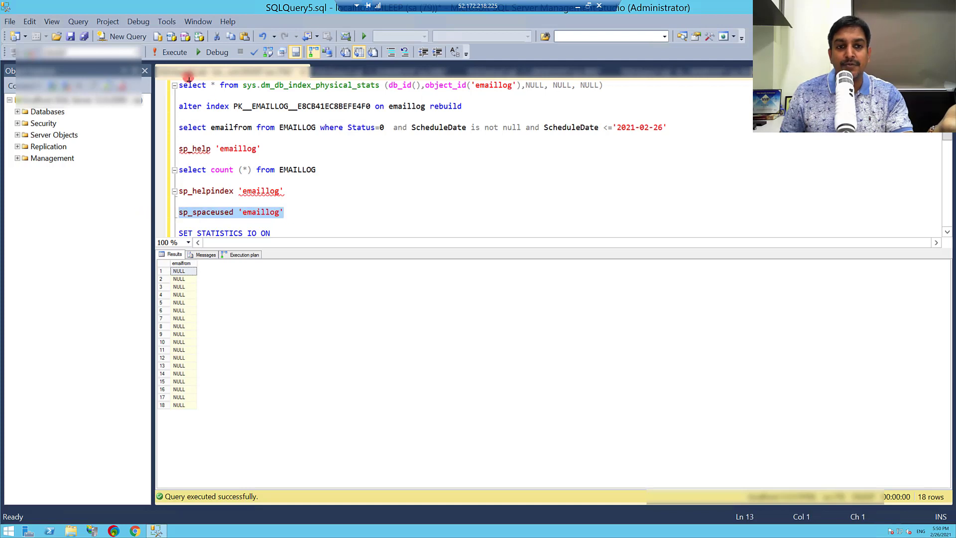
{"action": "left_click", "coordinate": [170, 50]}
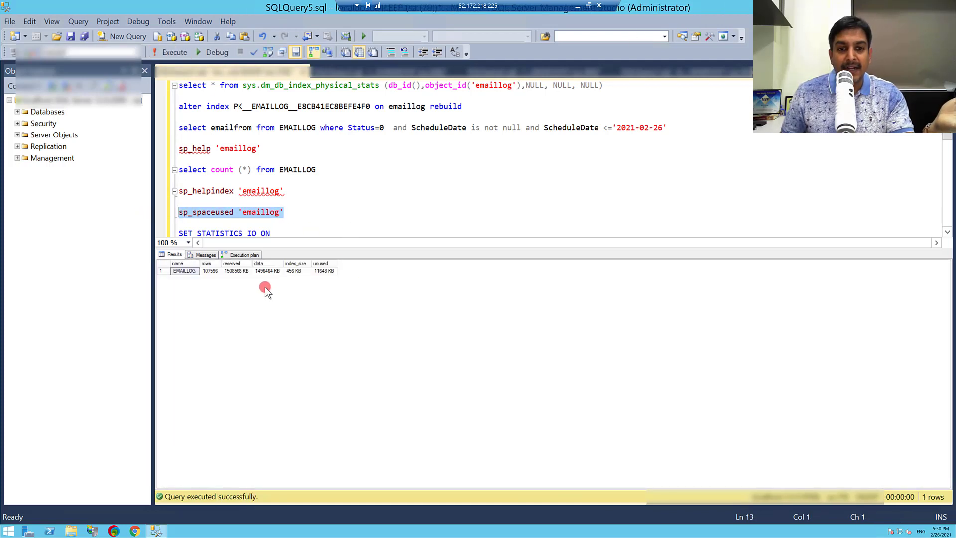
{"action": "left_click", "coordinate": [269, 272]}
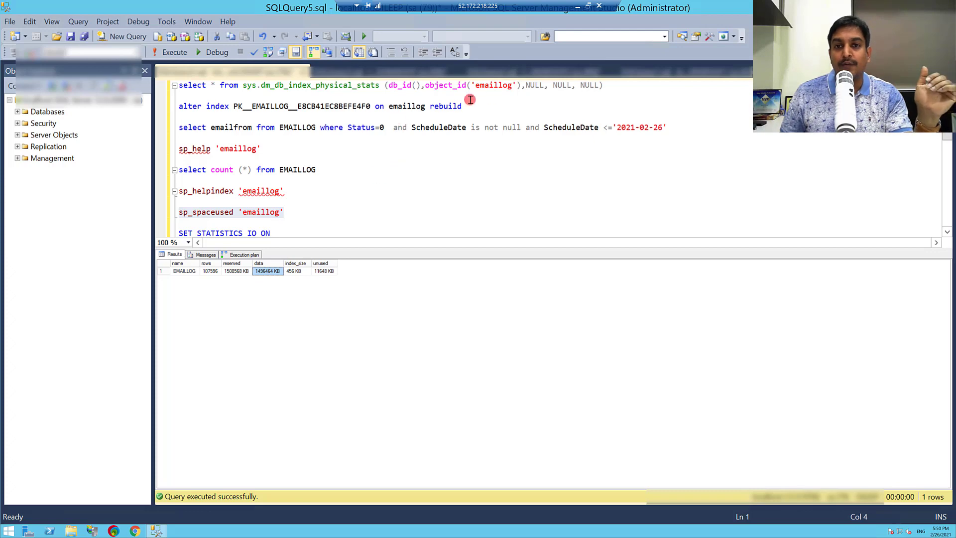
Enable STATISTICS IO and TIME in SQLQuery2, then rerun the slow EMAILLOG emailfrom select
{"action": "left_click", "coordinate": [524, 72]}
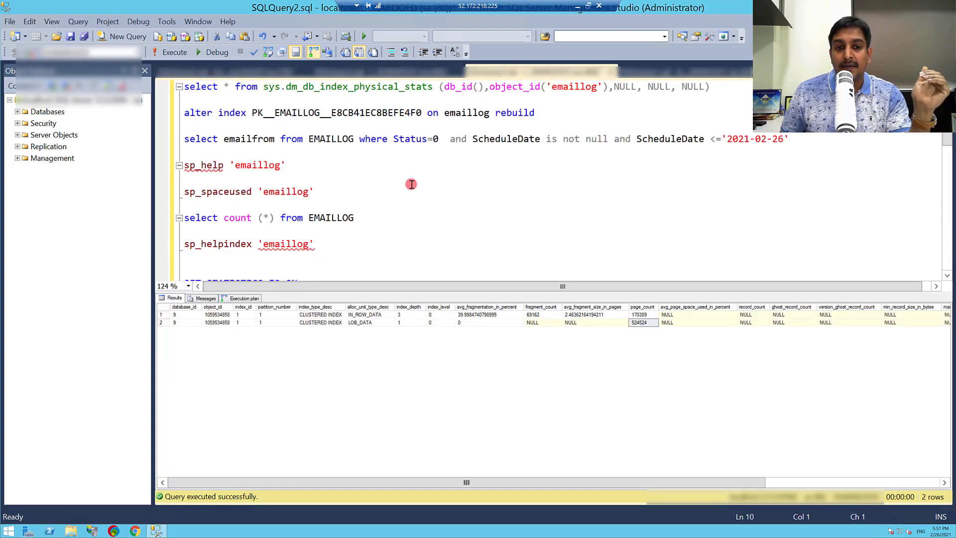
{"action": "scroll", "coordinate": [397, 190], "scroll_direction": "down", "scroll_amount": 1}
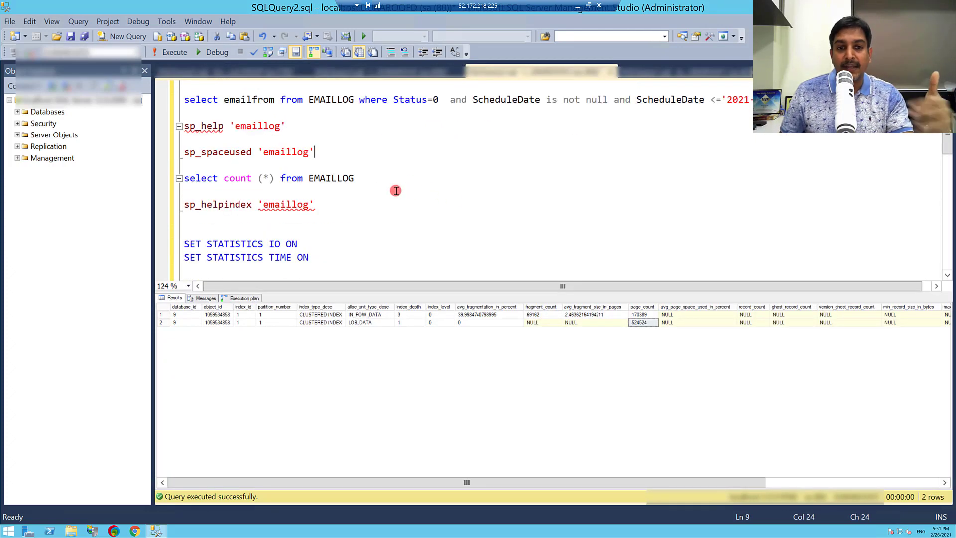
{"action": "scroll", "coordinate": [395, 189], "scroll_direction": "down", "scroll_amount": 1}
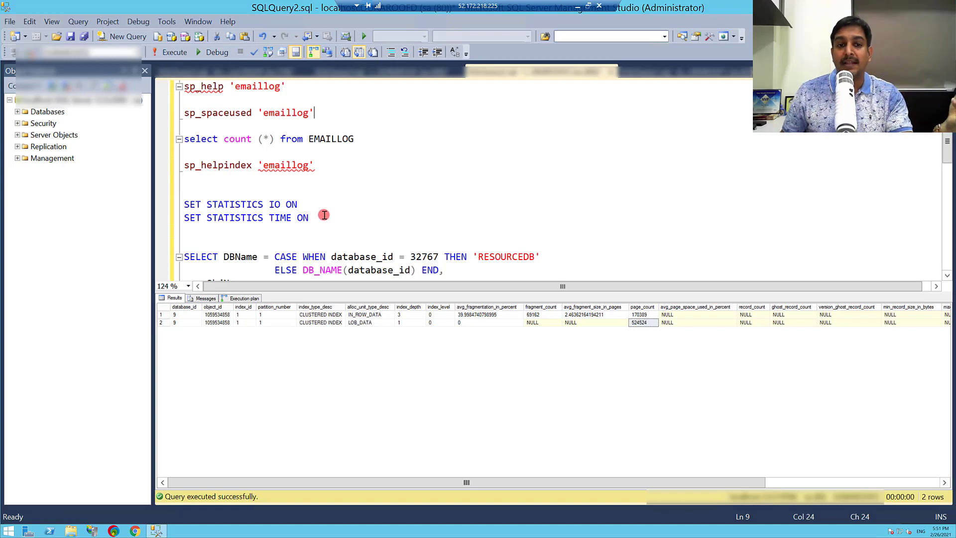
{"action": "left_click_drag", "start_coordinate": [302, 218], "coordinate": [169, 202]}
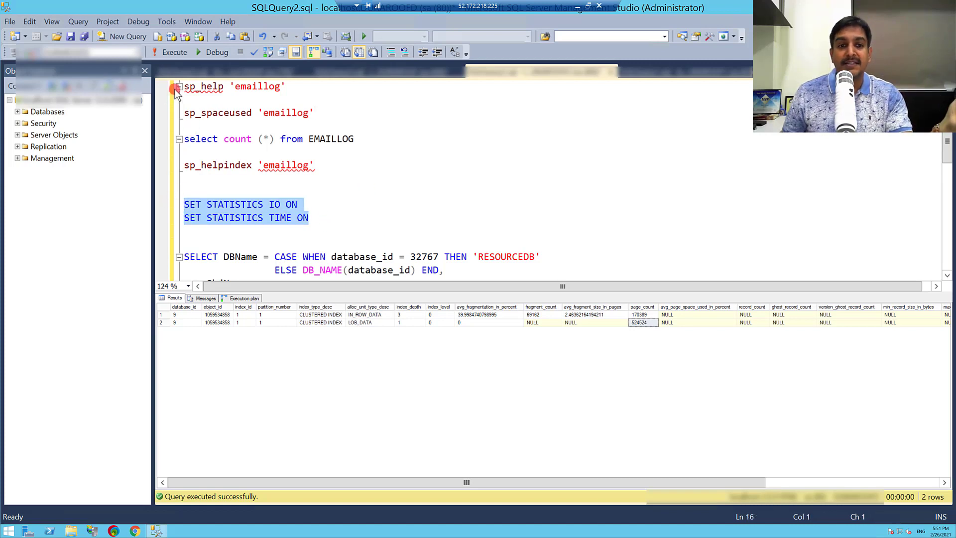
{"action": "left_click", "coordinate": [173, 52]}
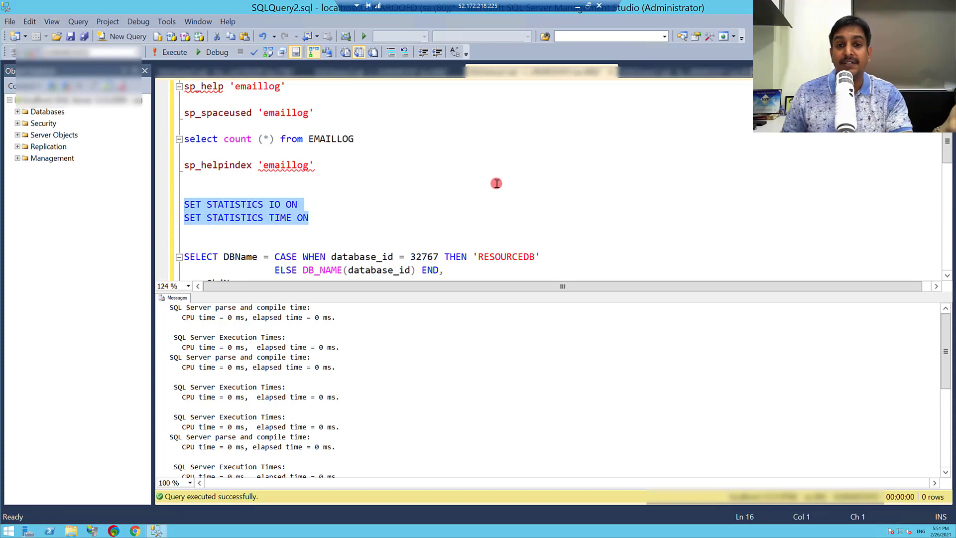
{"action": "scroll", "coordinate": [500, 189], "scroll_direction": "up", "scroll_amount": 1}
{"action": "left_click_drag", "start_coordinate": [806, 138], "coordinate": [143, 137]}
{"action": "left_click", "coordinate": [172, 54]}
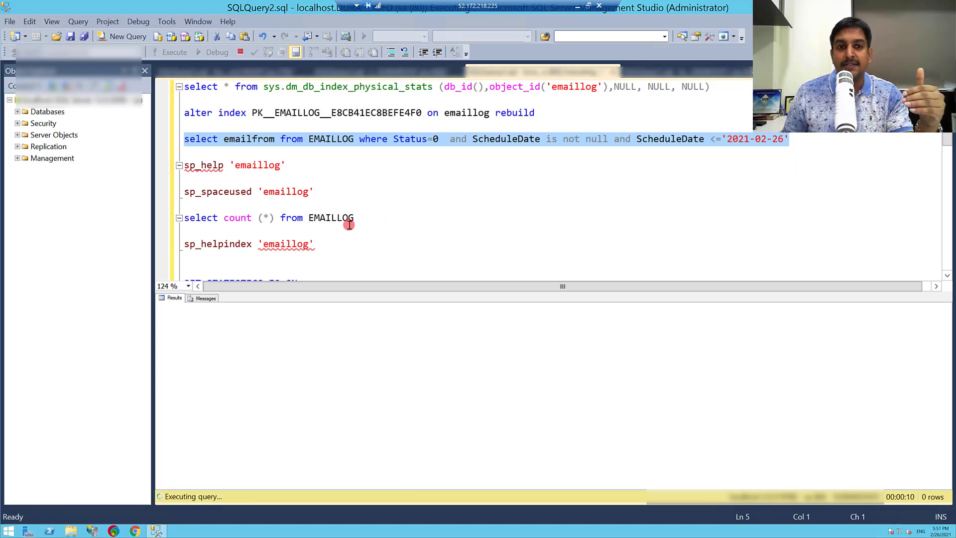
Enable IO/TIME statistics in SQLQuery5 and run its emailfrom select, returning 18 rows
{"action": "left_click", "coordinate": [232, 71]}
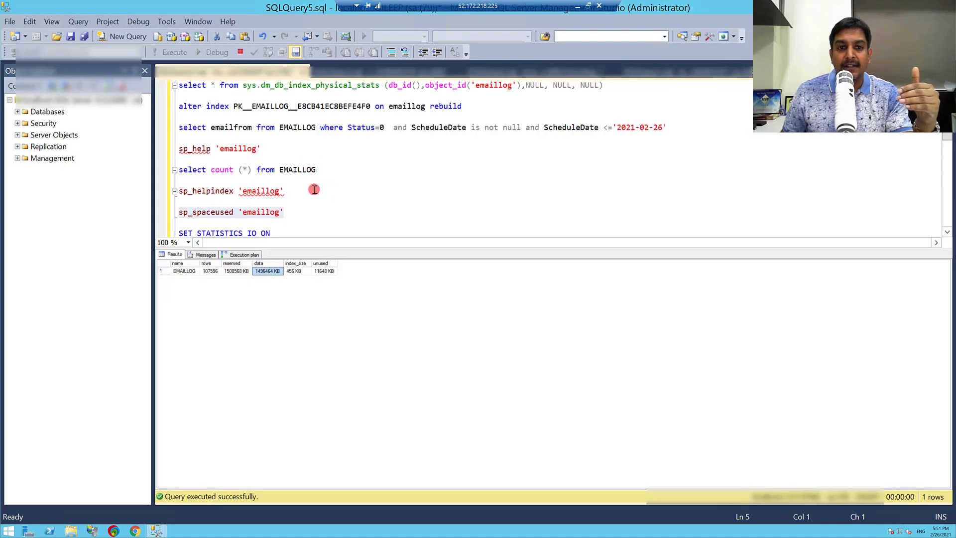
{"action": "scroll", "coordinate": [331, 183], "scroll_direction": "down", "scroll_amount": 1}
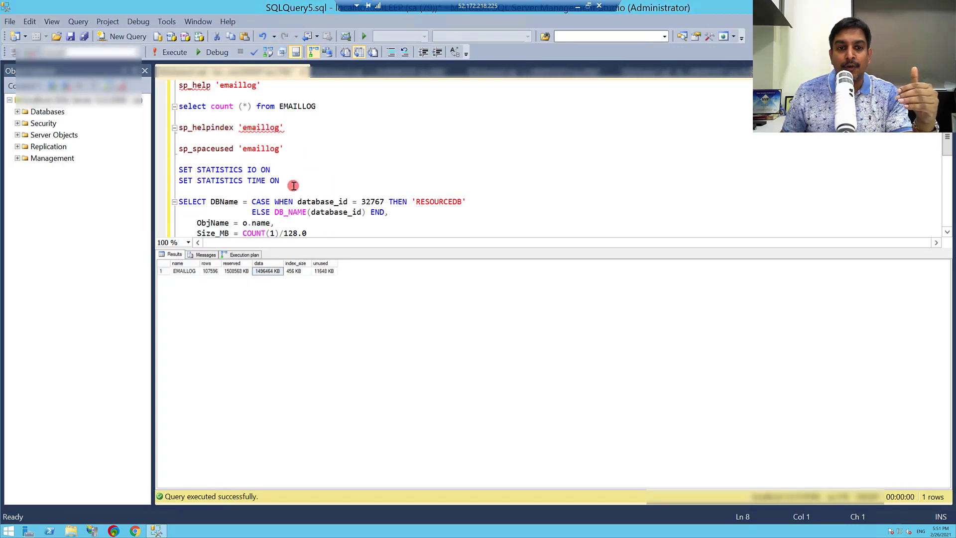
{"action": "left_click_drag", "start_coordinate": [280, 182], "coordinate": [160, 168]}
{"action": "left_click", "coordinate": [171, 52]}
{"action": "scroll", "coordinate": [452, 158], "scroll_direction": "up", "scroll_amount": 1}
{"action": "scroll", "coordinate": [451, 160], "scroll_direction": "up", "scroll_amount": 2}
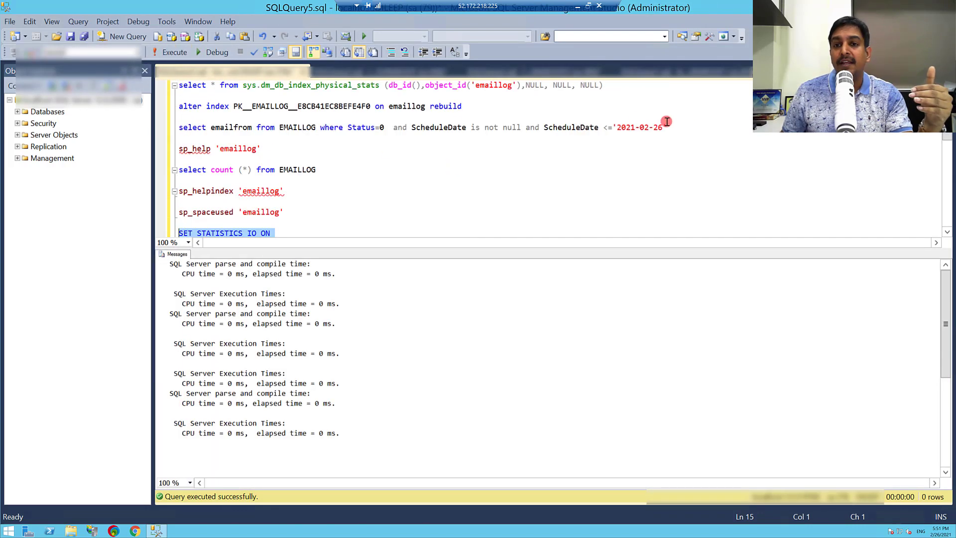
{"action": "left_click_drag", "start_coordinate": [502, 138], "coordinate": [133, 117]}
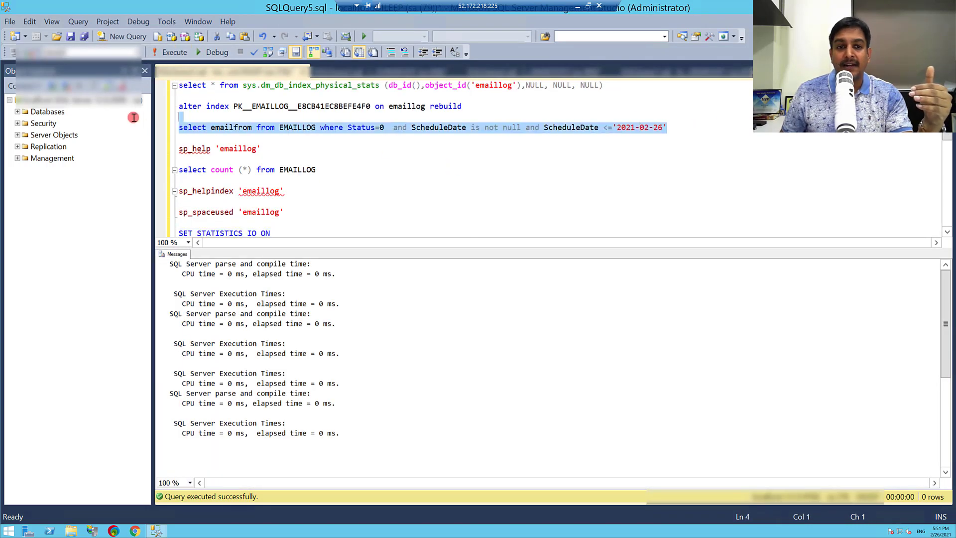
{"action": "left_click", "coordinate": [172, 52]}
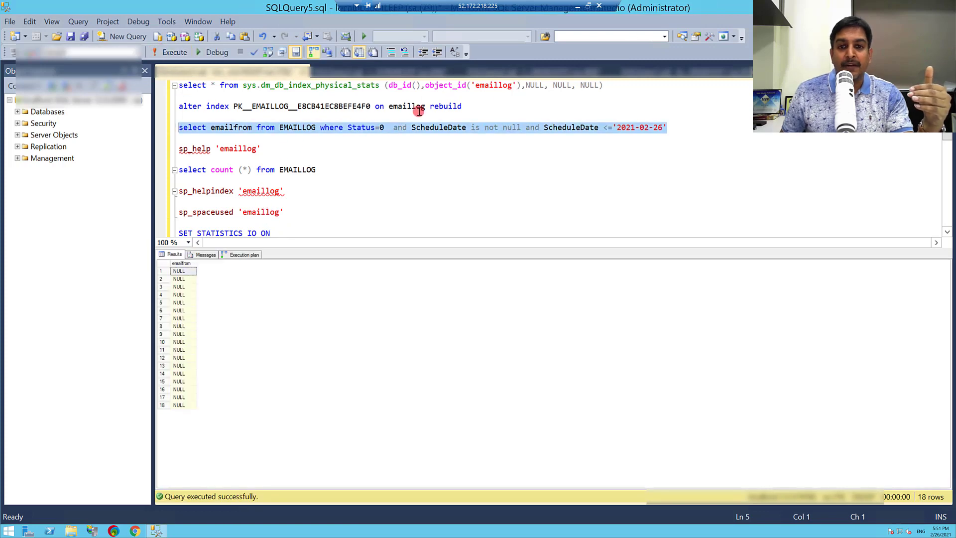
{"action": "left_click", "coordinate": [553, 73]}
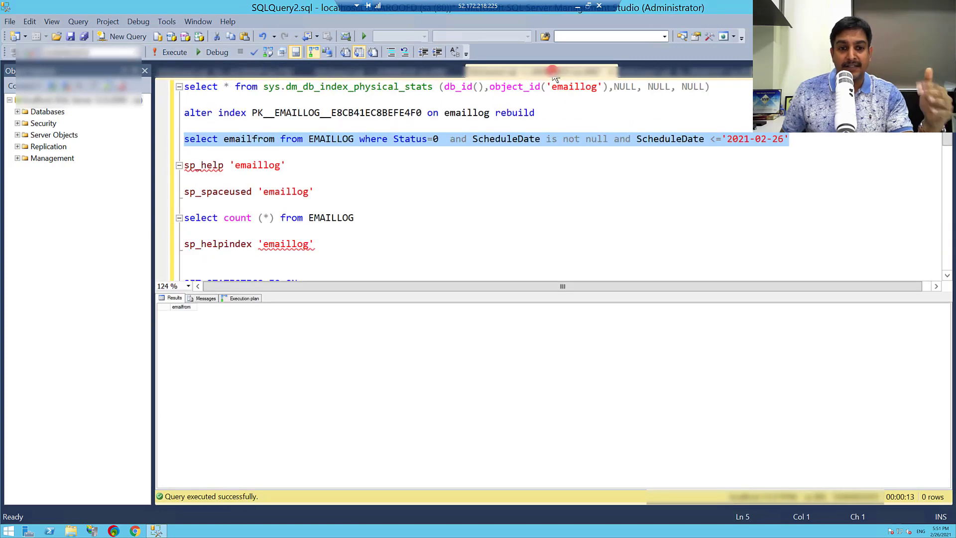
Read SQLQuery2's IO stats: 170,749 logical, 0 physical, 170,389 read-ahead reads, 13,732 ms
{"action": "left_click", "coordinate": [208, 299]}
{"action": "left_click", "coordinate": [499, 399]}
{"action": "scroll", "coordinate": [484, 383], "scroll_direction": "down", "scroll_amount": 2}
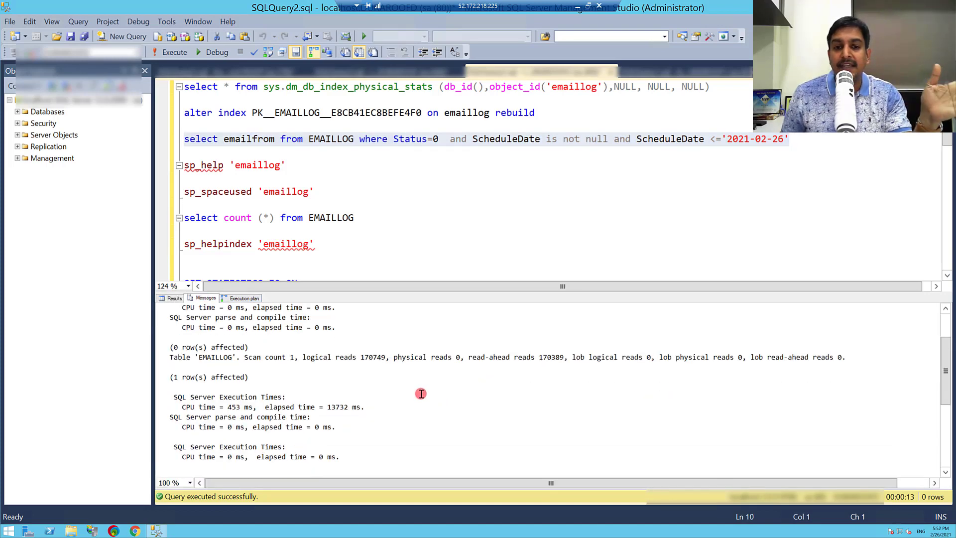
{"action": "left_click_drag", "start_coordinate": [343, 357], "coordinate": [385, 357]}
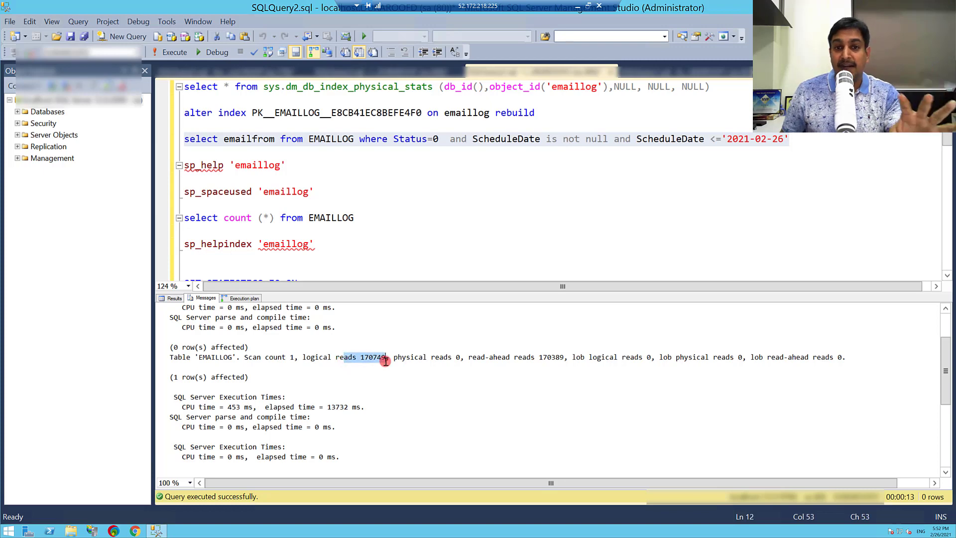
{"action": "scroll", "coordinate": [384, 367], "scroll_direction": "up", "scroll_amount": 2, "text": "ctrl"}
{"action": "scroll", "coordinate": [448, 391], "scroll_direction": "up", "scroll_amount": 1, "text": "ctrl"}
{"action": "scroll", "coordinate": [453, 390], "scroll_direction": "up", "scroll_amount": 1, "text": "ctrl"}
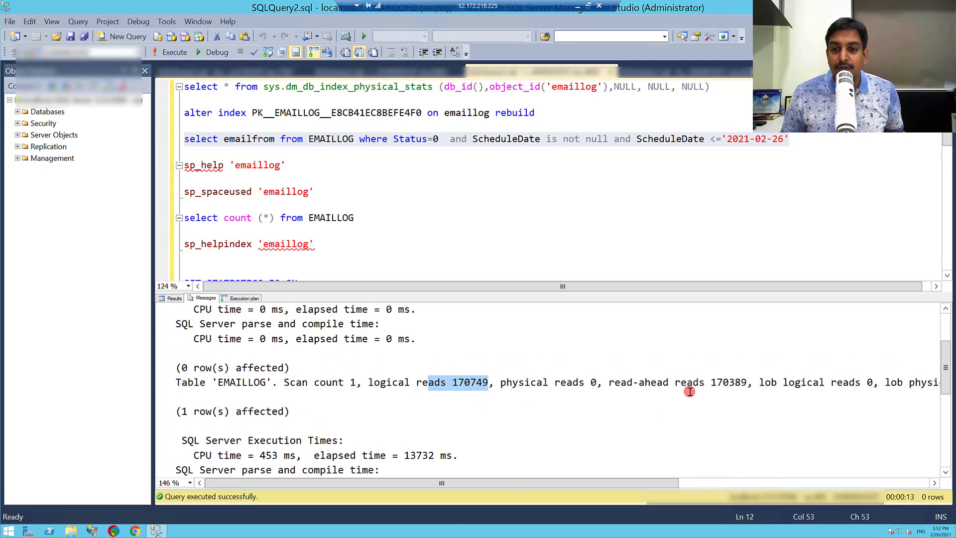
{"action": "left_click", "coordinate": [618, 396]}
{"action": "left_click_drag", "start_coordinate": [608, 383], "coordinate": [757, 384]}
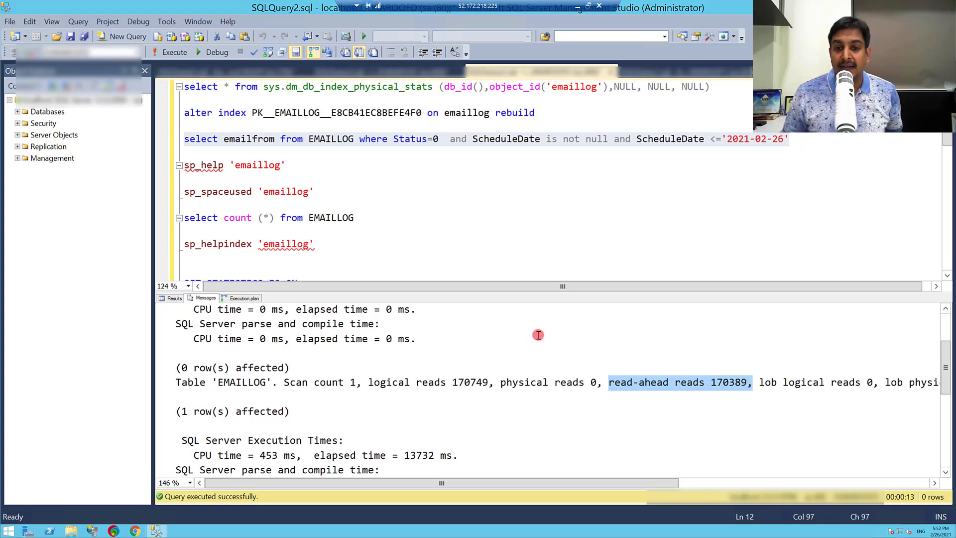
{"action": "left_click_drag", "start_coordinate": [500, 382], "coordinate": [551, 382]}
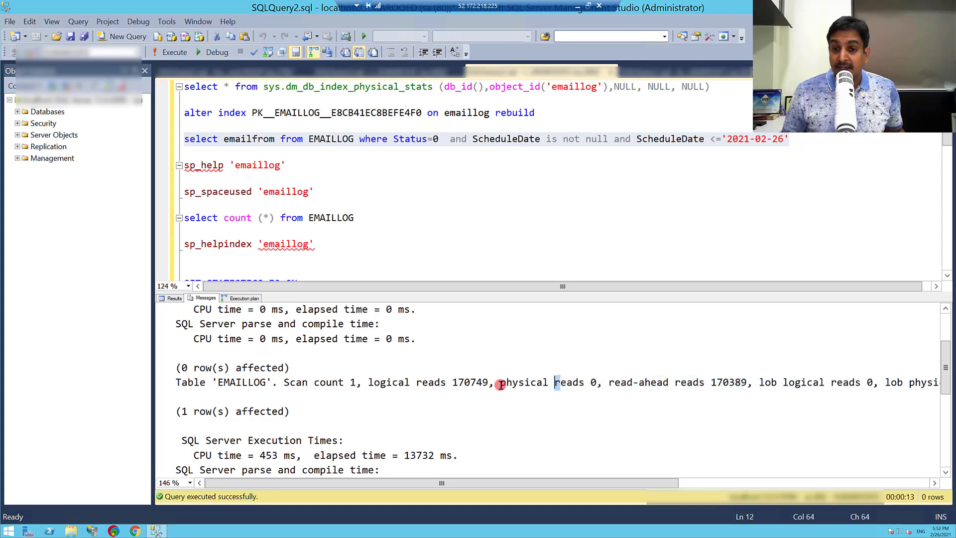
{"action": "left_click_drag", "start_coordinate": [608, 382], "coordinate": [696, 385]}
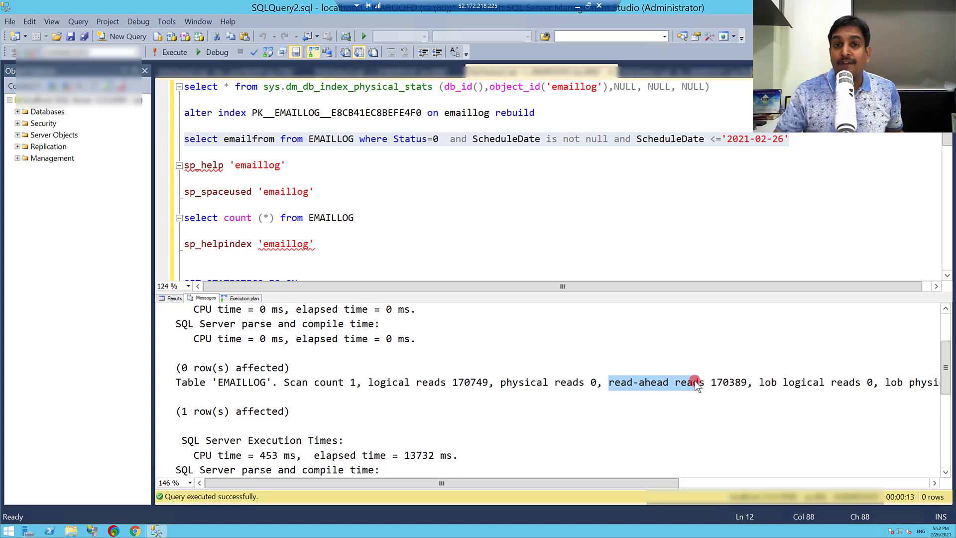
{"action": "left_click", "coordinate": [443, 386]}
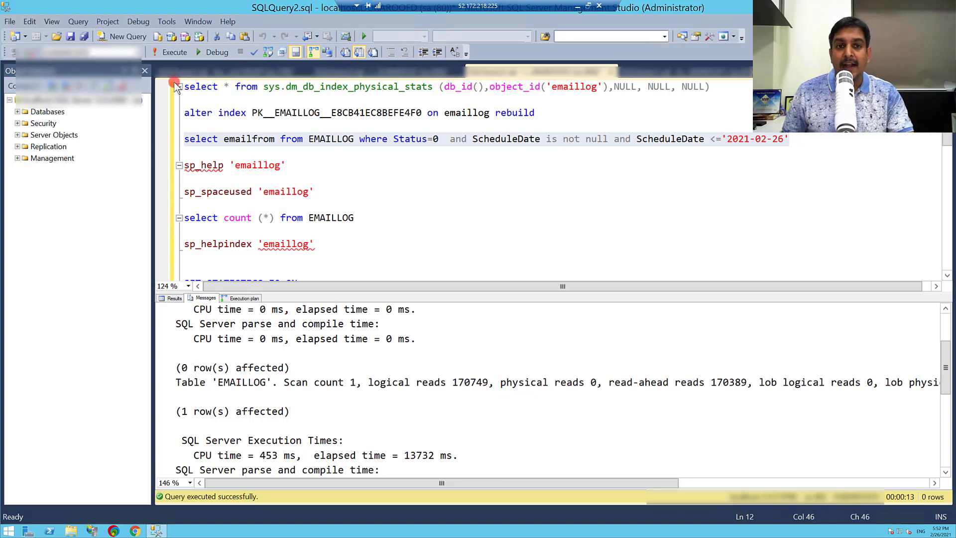
{"action": "left_click", "coordinate": [224, 71]}
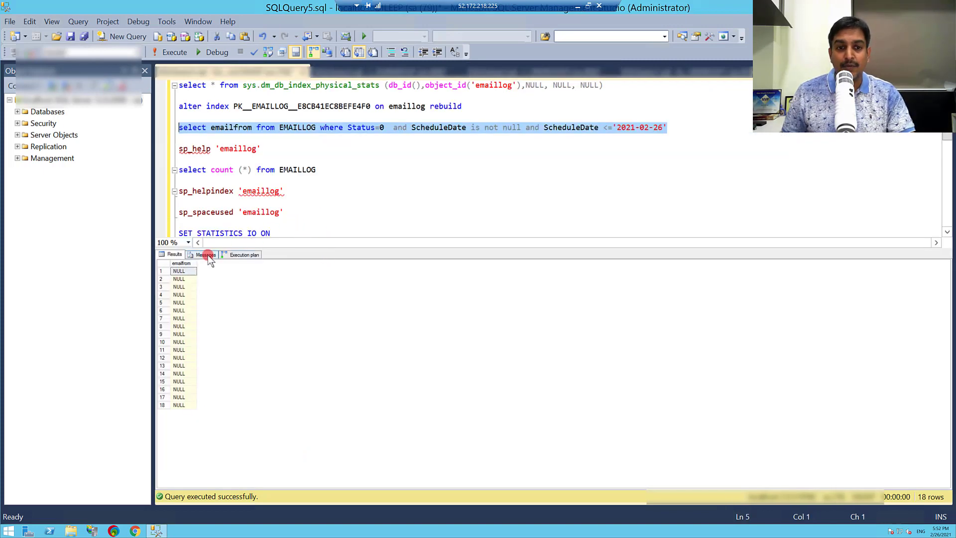
{"action": "left_click", "coordinate": [205, 255]}
{"action": "left_click", "coordinate": [495, 416]}
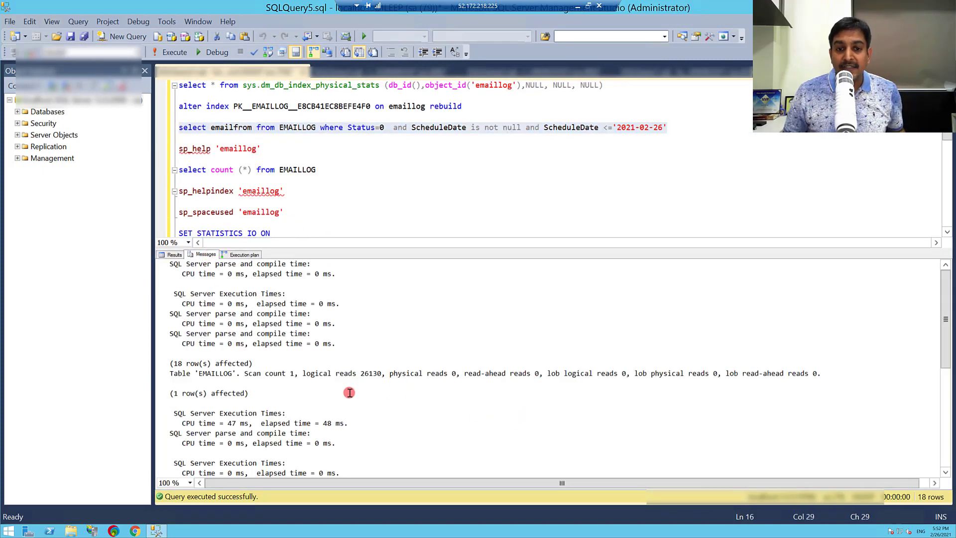
{"action": "double_click", "coordinate": [570, 375]}
{"action": "left_click_drag", "start_coordinate": [464, 374], "coordinate": [546, 374]}
{"action": "left_click_drag", "start_coordinate": [390, 372], "coordinate": [461, 373]}
{"action": "left_click_drag", "start_coordinate": [303, 373], "coordinate": [370, 378]}
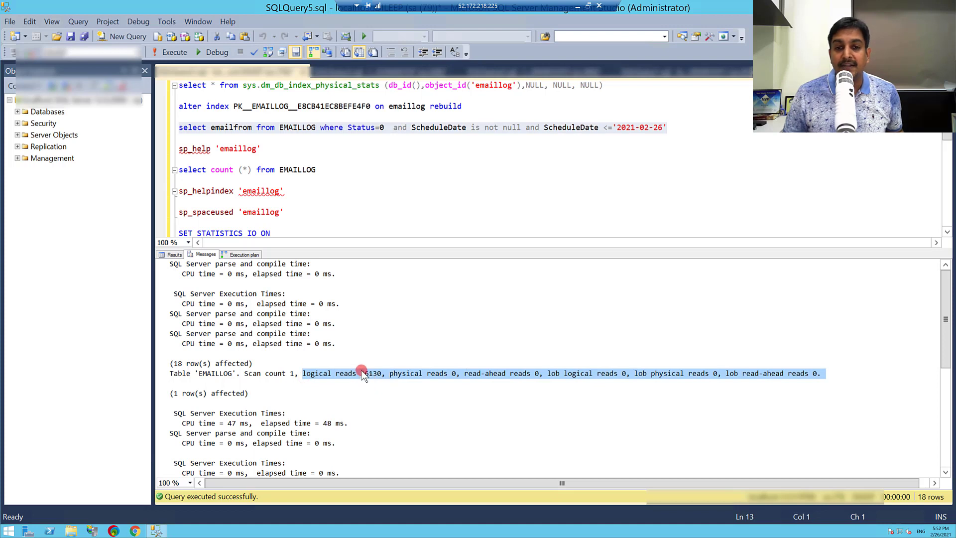
{"action": "left_click", "coordinate": [361, 374]}
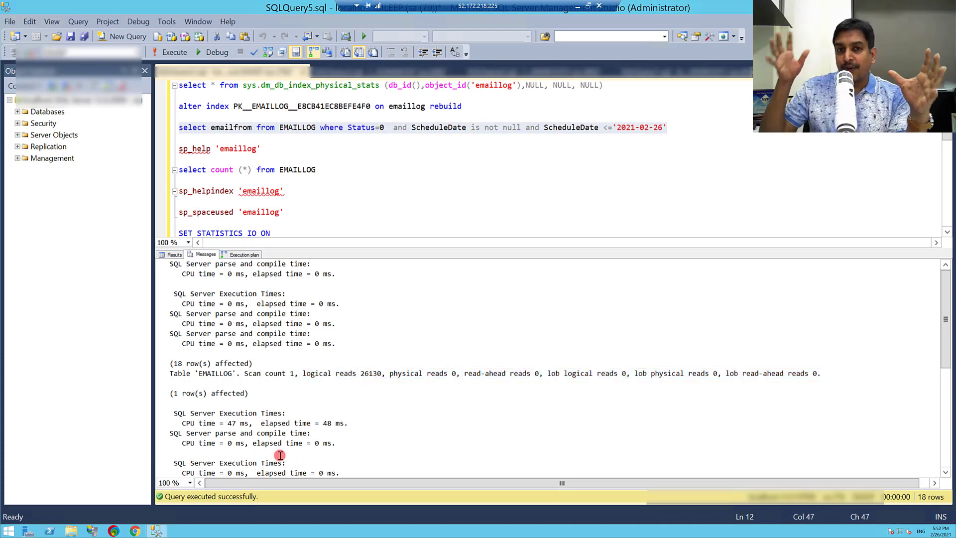
{"action": "left_click", "coordinate": [523, 72]}
{"action": "left_click", "coordinate": [473, 141]}
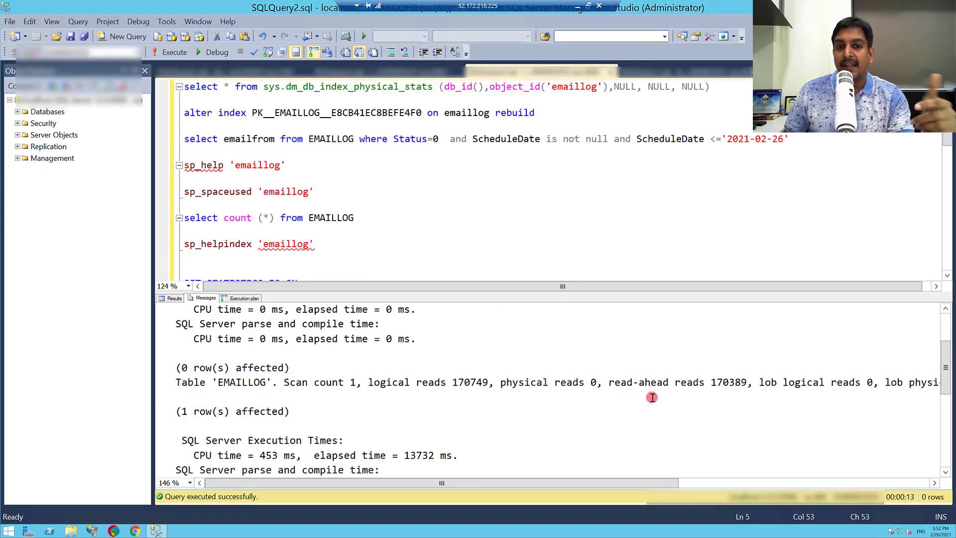
Rerun SQLQuery2's emailfrom select and view its statistics: 170,749 logical reads, 13,611 ms
{"action": "left_click_drag", "start_coordinate": [790, 139], "coordinate": [138, 142]}
{"action": "left_click", "coordinate": [173, 52]}
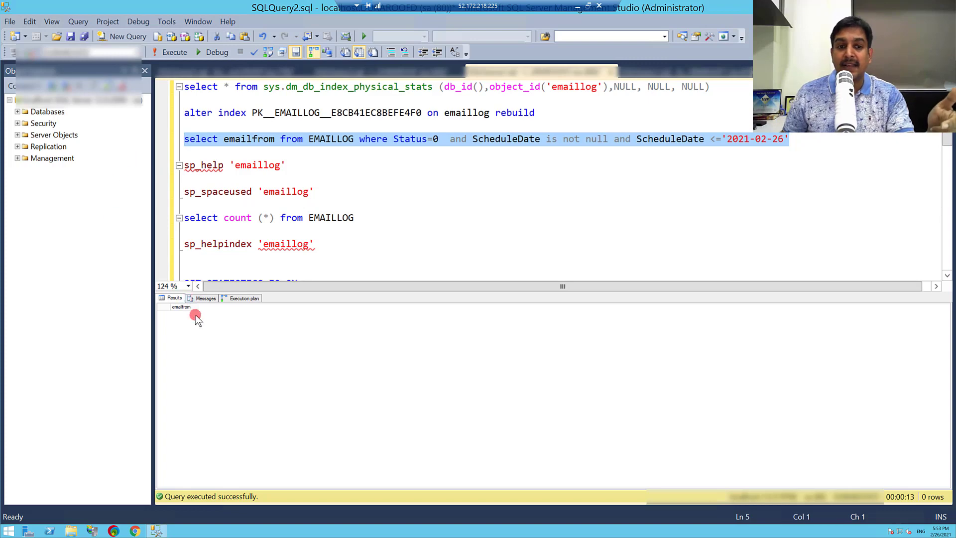
{"action": "left_click", "coordinate": [202, 299]}
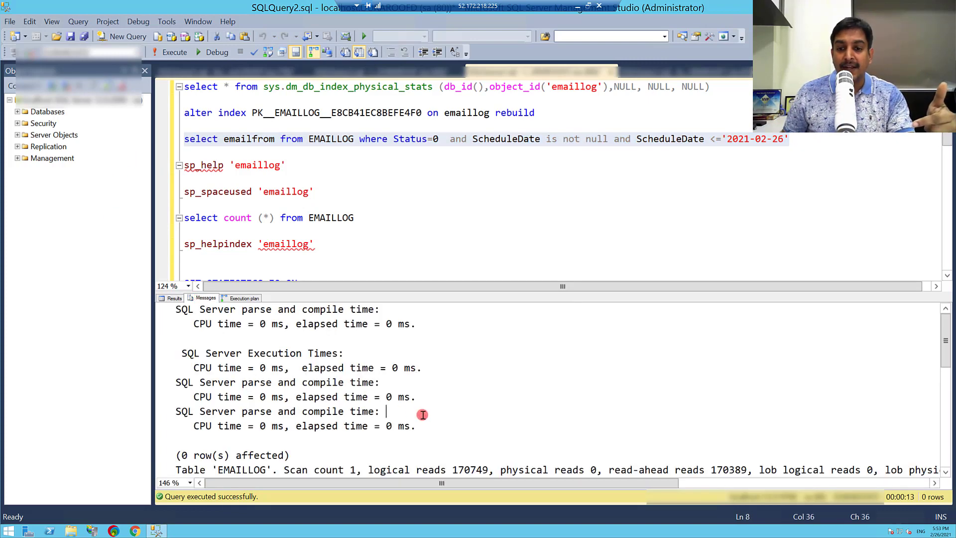
{"action": "scroll", "coordinate": [422, 412], "scroll_direction": "down", "scroll_amount": 2}
Note SQLQuery2's 170,389 read-ahead reads, then rerun the emailfrom select in SQLQuery5
{"action": "left_click_drag", "start_coordinate": [751, 340], "coordinate": [662, 339]}
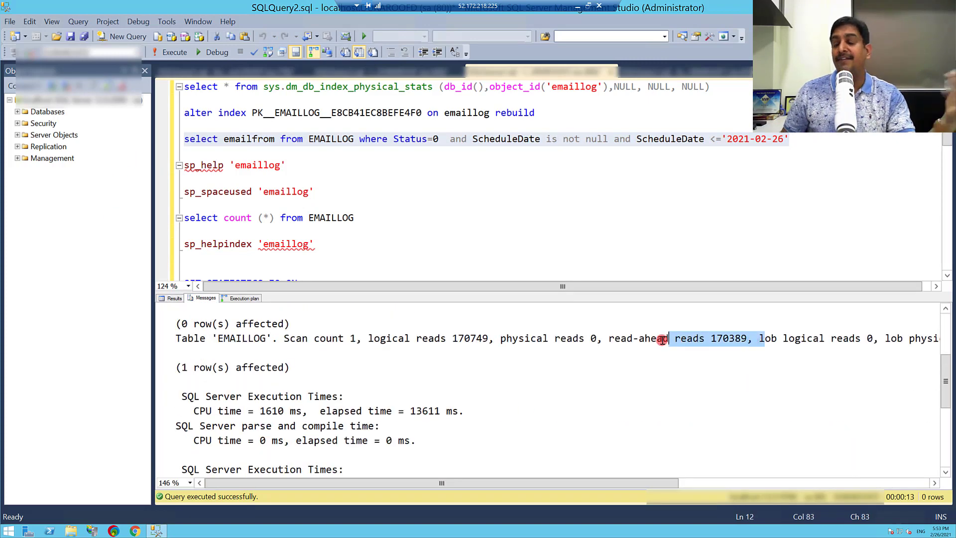
{"action": "left_click", "coordinate": [231, 72]}
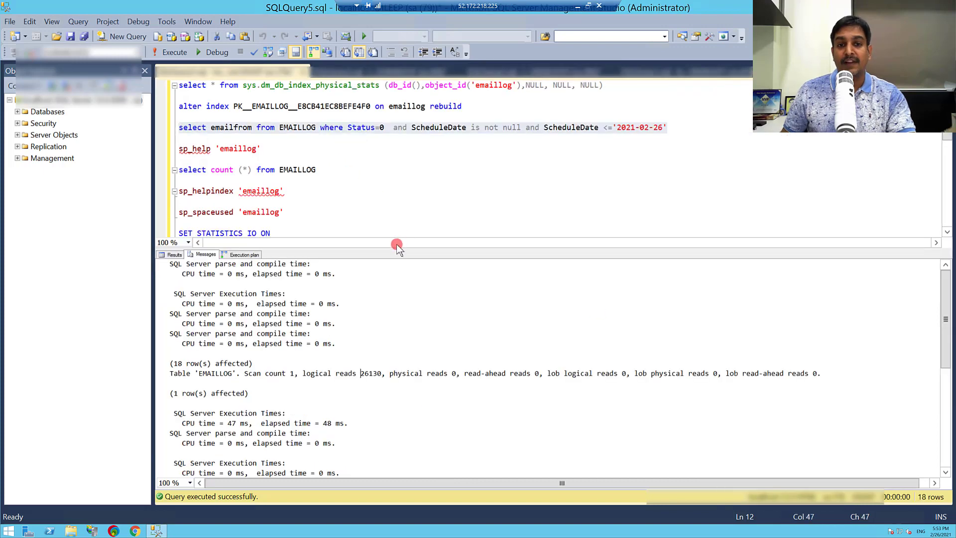
{"action": "triple_click", "coordinate": [661, 131]}
{"action": "left_click", "coordinate": [673, 128]}
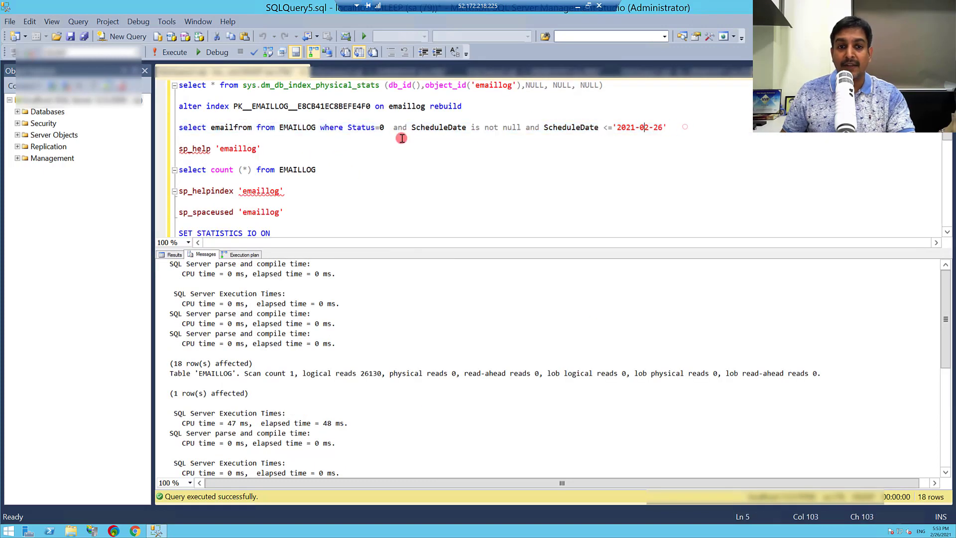
{"action": "left_click", "coordinate": [163, 129]}
{"action": "left_click", "coordinate": [171, 54]}
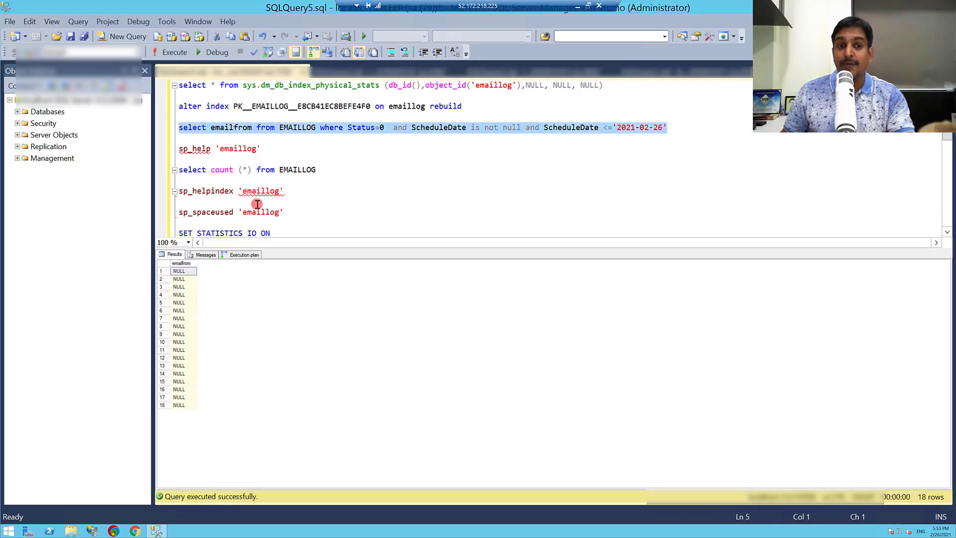
Check SQLQuery5's statistics (26,130 logical reads, 50 ms), then return to SQLQuery2
{"action": "left_click", "coordinate": [203, 256]}
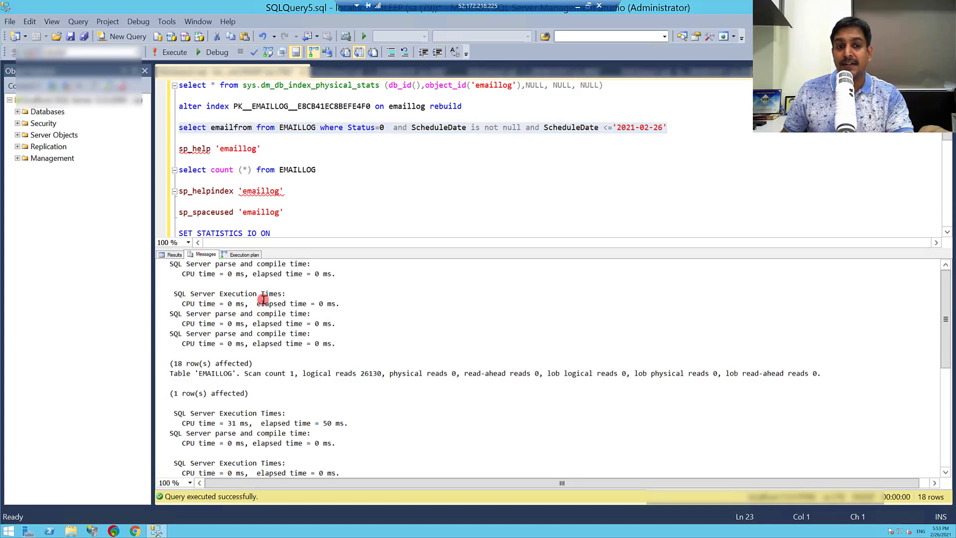
{"action": "left_click", "coordinate": [447, 374]}
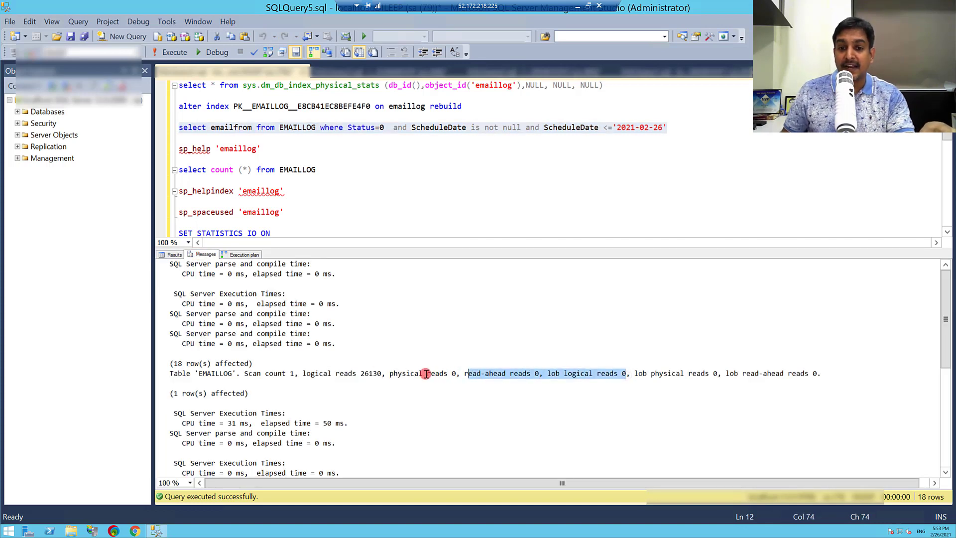
{"action": "left_click_drag", "start_coordinate": [628, 375], "coordinate": [422, 374]}
{"action": "left_click_drag", "start_coordinate": [313, 373], "coordinate": [627, 375]}
{"action": "scroll", "coordinate": [568, 395], "scroll_direction": "up", "scroll_amount": 1, "text": "ctrl"}
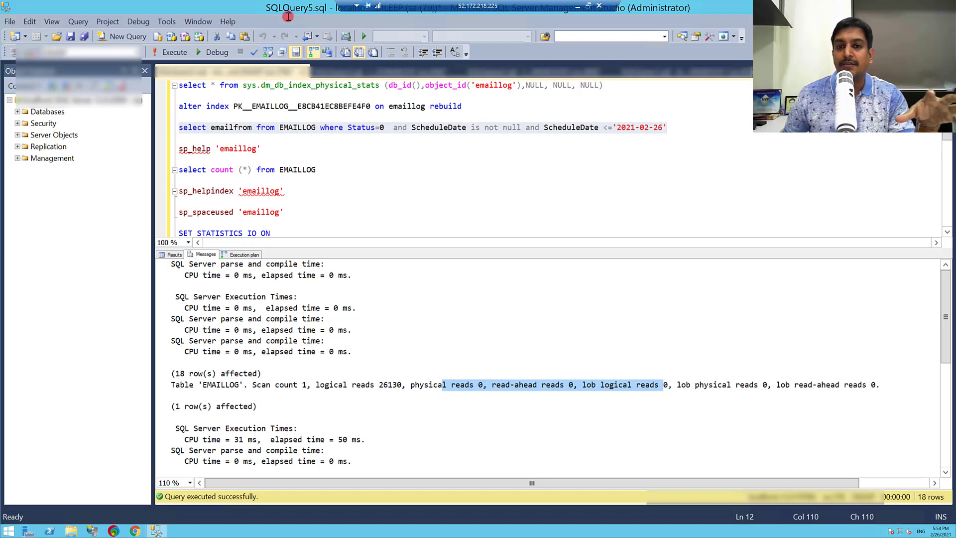
{"action": "left_click", "coordinate": [539, 71]}
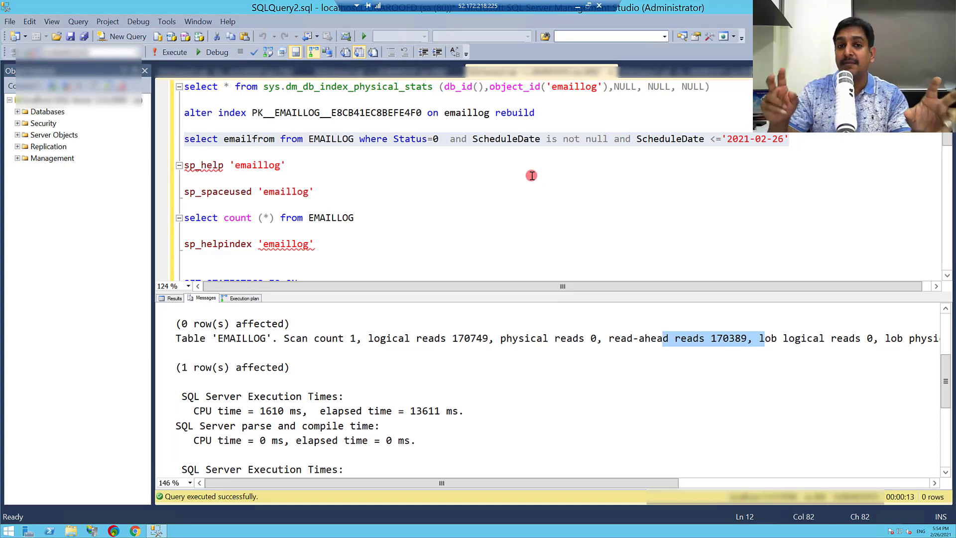
Hide the results pane and run the per-database buffer size query
{"action": "left_click", "coordinate": [531, 175]}
{"action": "scroll", "coordinate": [527, 176], "scroll_direction": "down", "scroll_amount": 4}
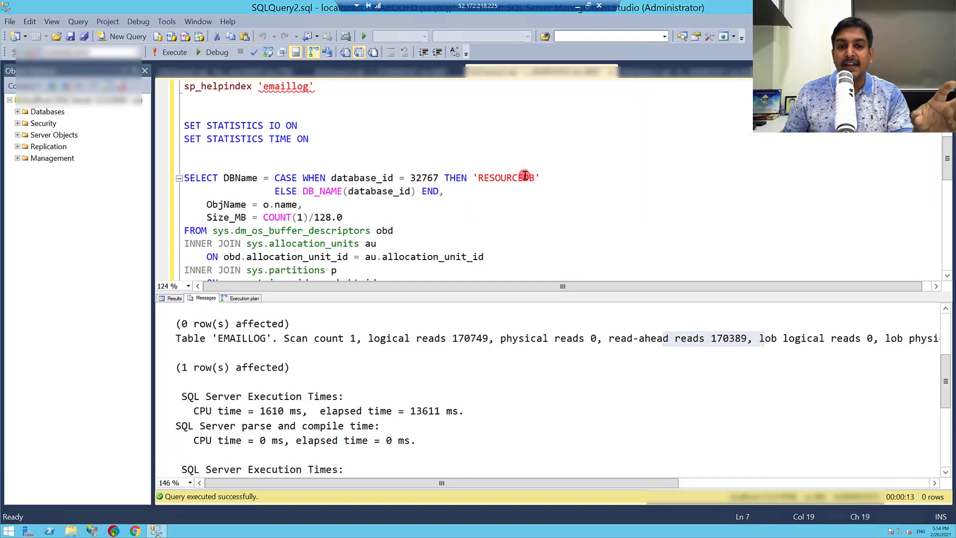
{"action": "scroll", "coordinate": [525, 176], "scroll_direction": "down", "scroll_amount": 2}
{"action": "scroll", "coordinate": [525, 175], "scroll_direction": "down", "scroll_amount": 1}
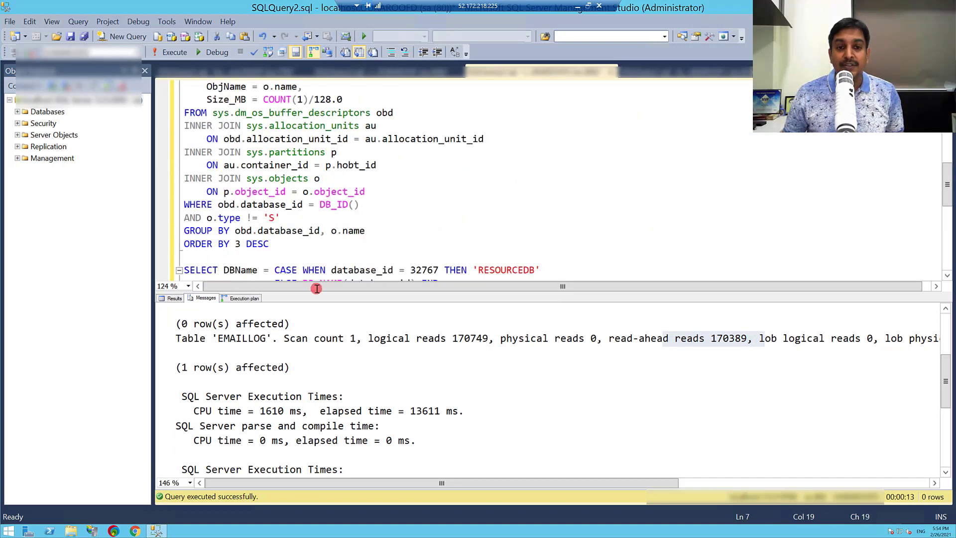
{"action": "key", "text": "ctrl+r"}
{"action": "scroll", "coordinate": [298, 292], "scroll_direction": "up", "scroll_amount": 3}
{"action": "scroll", "coordinate": [286, 310], "scroll_direction": "down", "scroll_amount": 3}
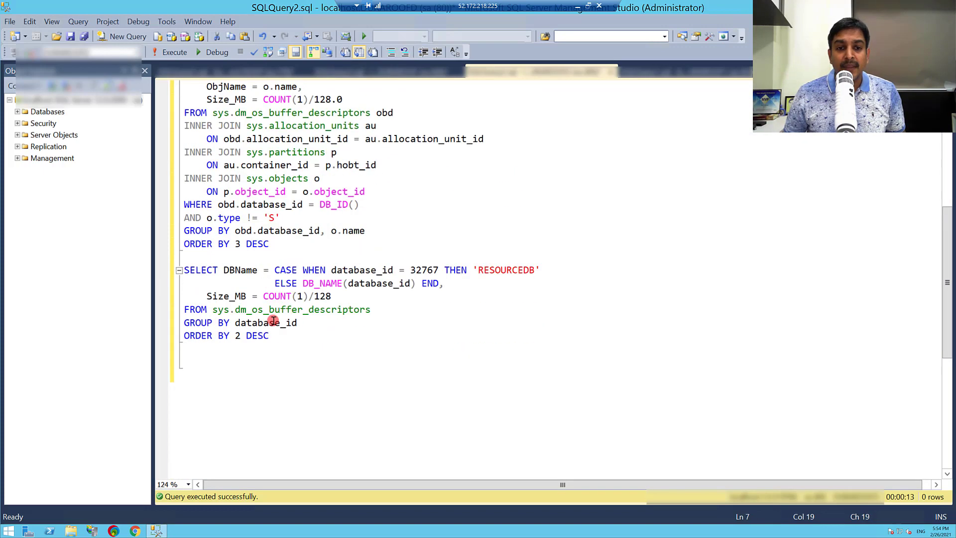
{"action": "scroll", "coordinate": [289, 329], "scroll_direction": "down", "scroll_amount": 1}
{"action": "left_click", "coordinate": [287, 310]}
{"action": "left_click", "coordinate": [174, 233], "text": "shift"}
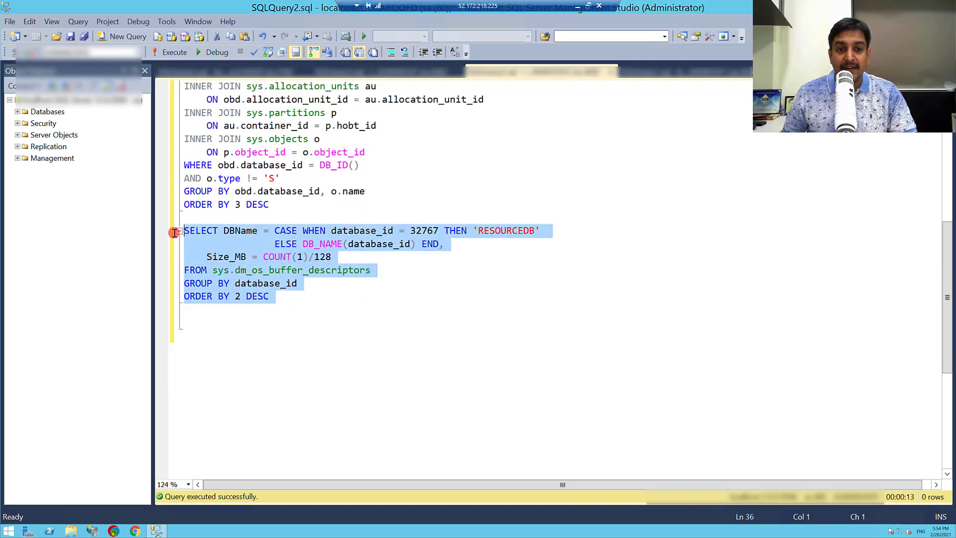
{"action": "left_click", "coordinate": [175, 52]}
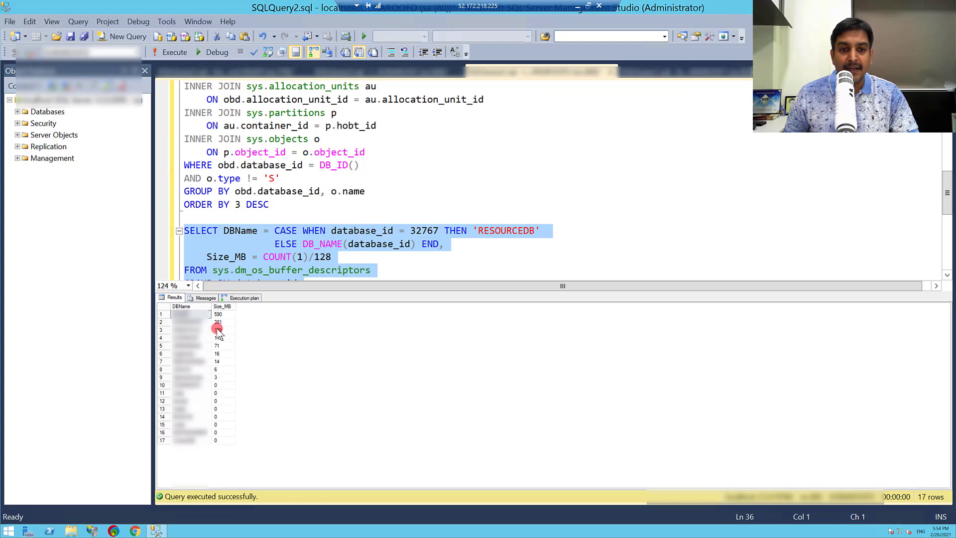
Run the per-object buffer query, showing EMAILLOG using about 378.9 MB
{"action": "left_click", "coordinate": [299, 205]}
{"action": "scroll", "coordinate": [302, 210], "scroll_direction": "up", "scroll_amount": 2}
{"action": "scroll", "coordinate": [276, 256], "scroll_direction": "down", "scroll_amount": 1}
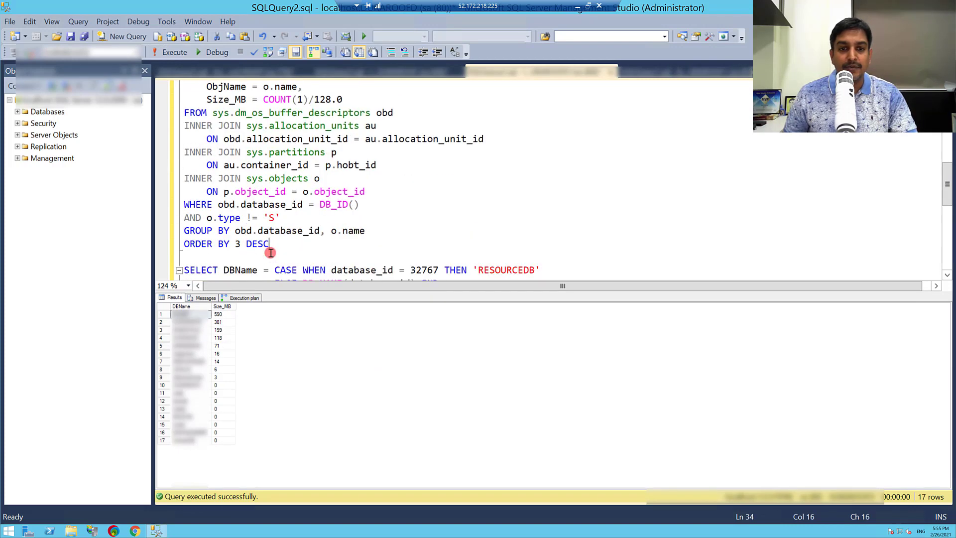
{"action": "mouse_move", "coordinate": [269, 244]}
{"action": "left_mouse_down"}
{"action": "mouse_move", "coordinate": [168, 82]}
{"action": "mouse_move", "coordinate": [163, 152]}
{"action": "left_mouse_up"}
{"action": "left_click", "coordinate": [171, 52]}
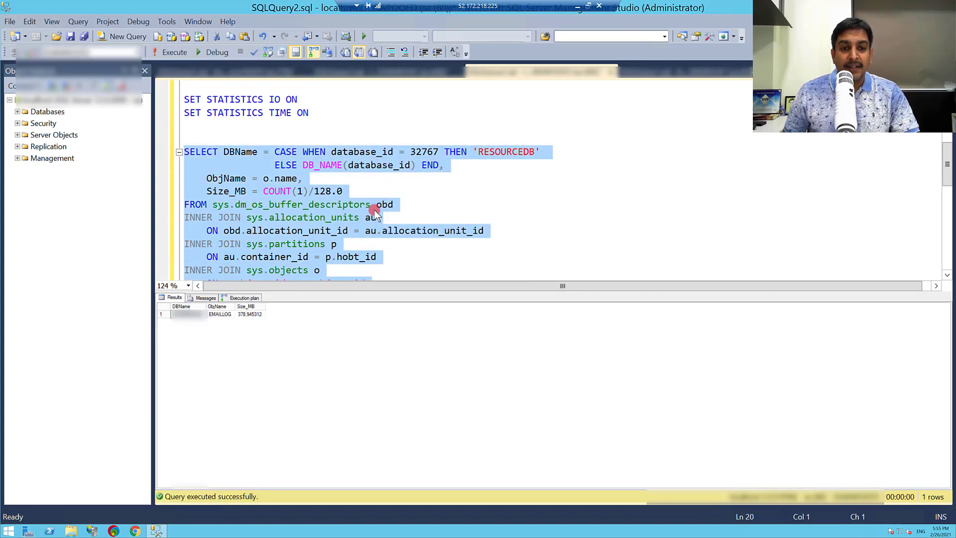
{"action": "scroll", "coordinate": [374, 210], "scroll_direction": "down", "scroll_amount": 1}
{"action": "scroll", "coordinate": [370, 212], "scroll_direction": "down", "scroll_amount": 1}
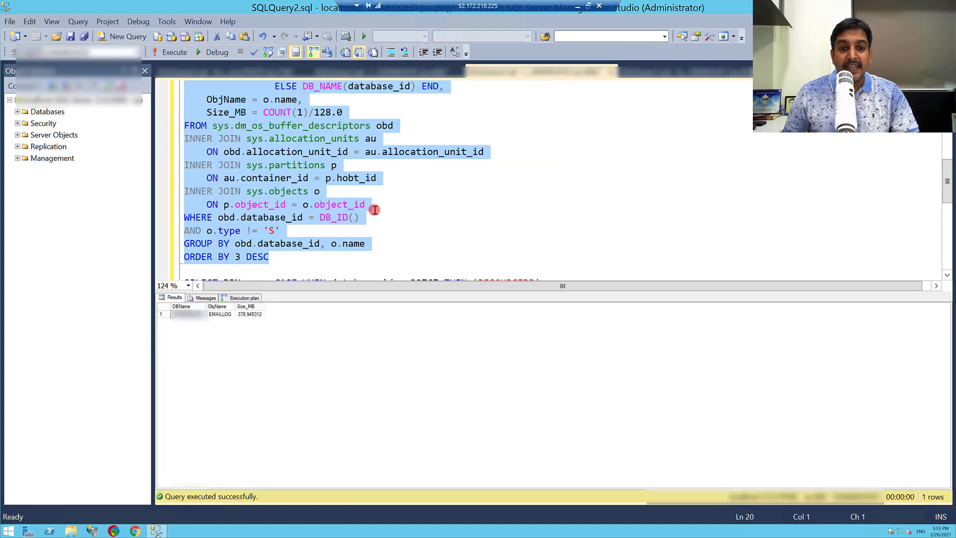
{"action": "left_click", "coordinate": [225, 317]}
{"action": "left_click", "coordinate": [245, 316]}
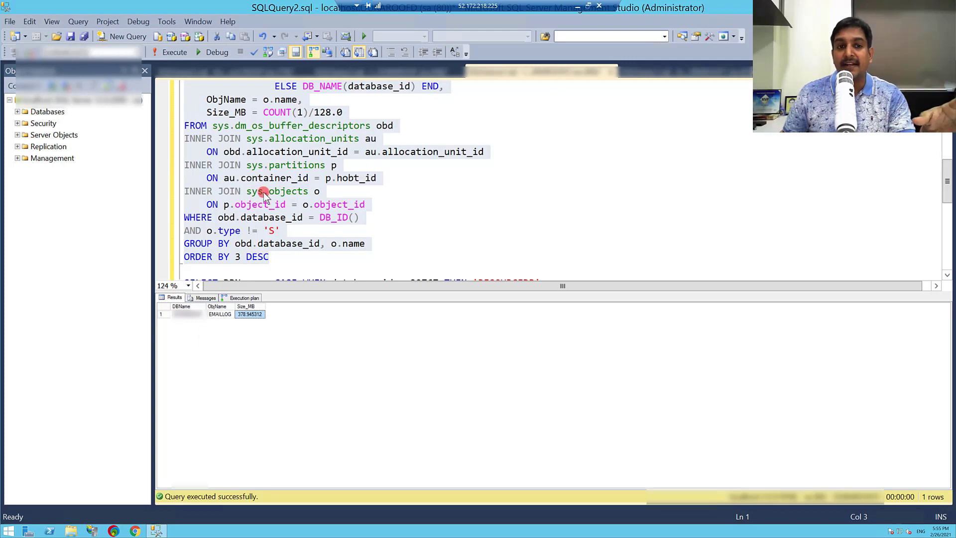
Run SQLQuery5's per-object buffer query: 32 tables, EMAILLOG first at about 204 MB
{"action": "left_click", "coordinate": [255, 77]}
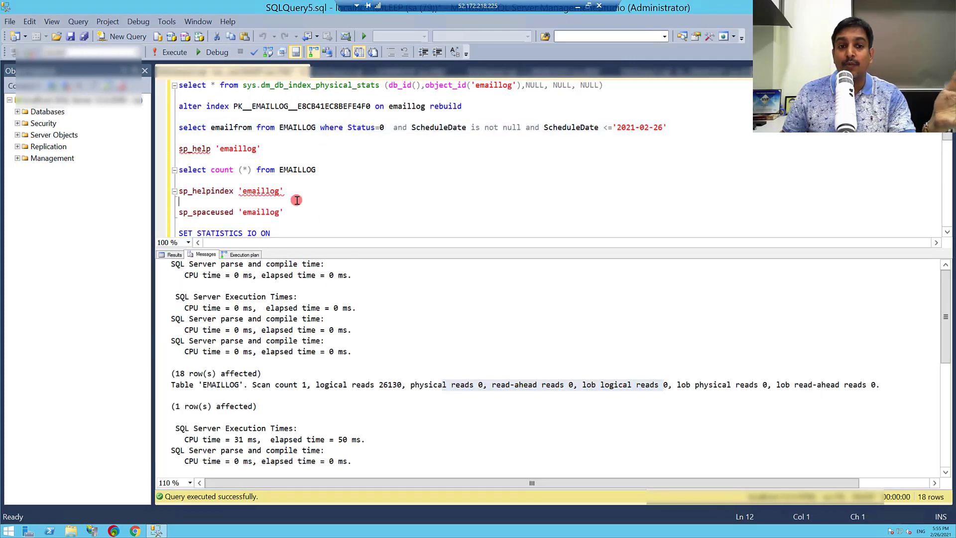
{"action": "scroll", "coordinate": [297, 200], "scroll_direction": "down", "scroll_amount": 4}
{"action": "scroll", "coordinate": [297, 201], "scroll_direction": "down", "scroll_amount": 1}
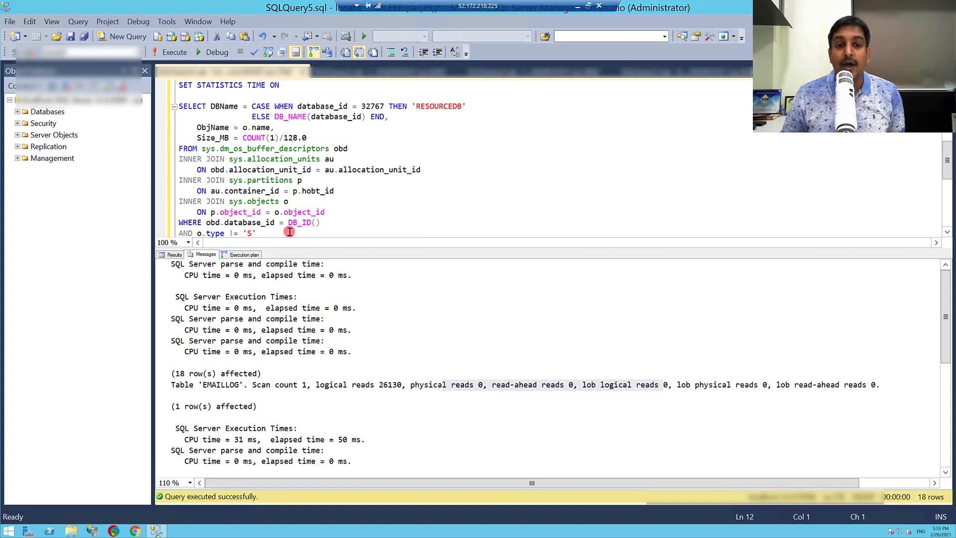
{"action": "key", "text": "ctrl+r"}
{"action": "left_click_drag", "start_coordinate": [257, 260], "coordinate": [168, 106]}
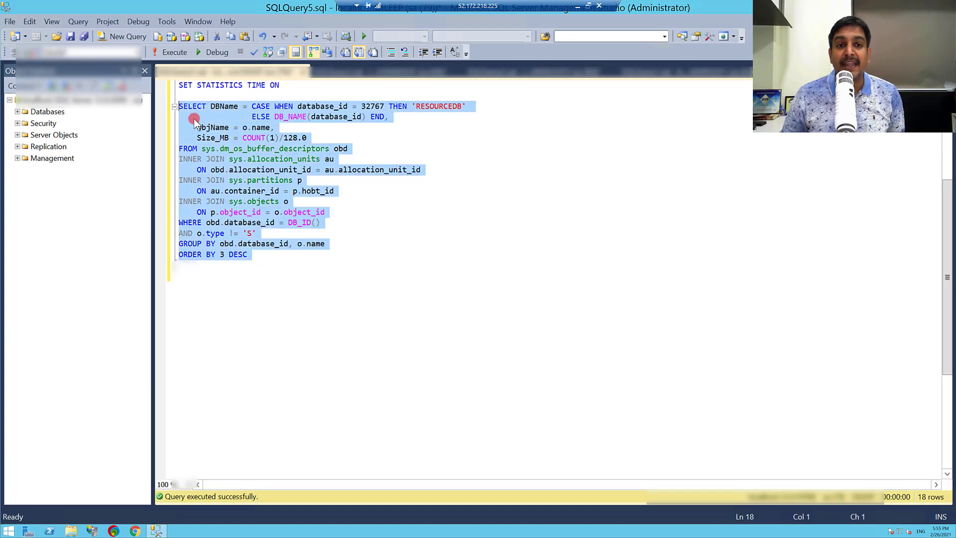
{"action": "left_click", "coordinate": [163, 55]}
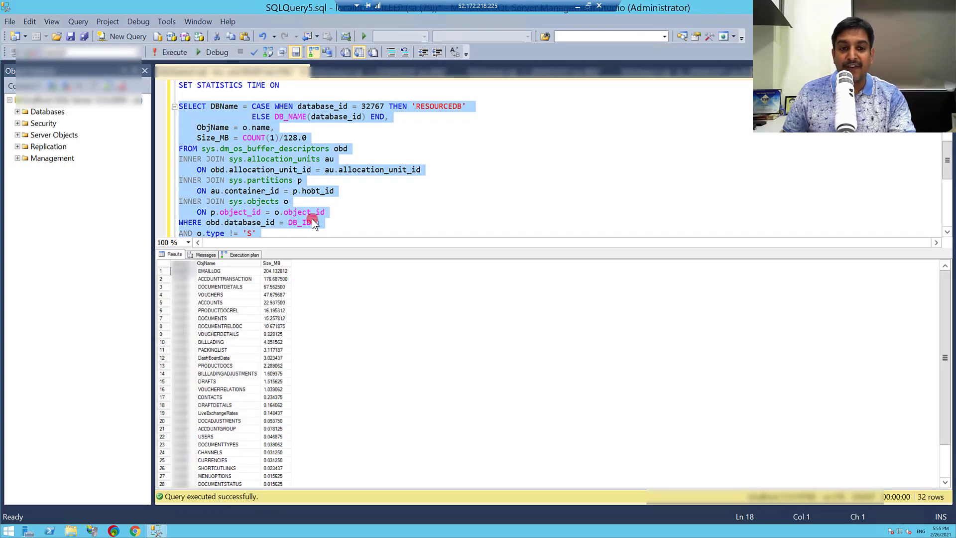
{"action": "left_click", "coordinate": [271, 271]}
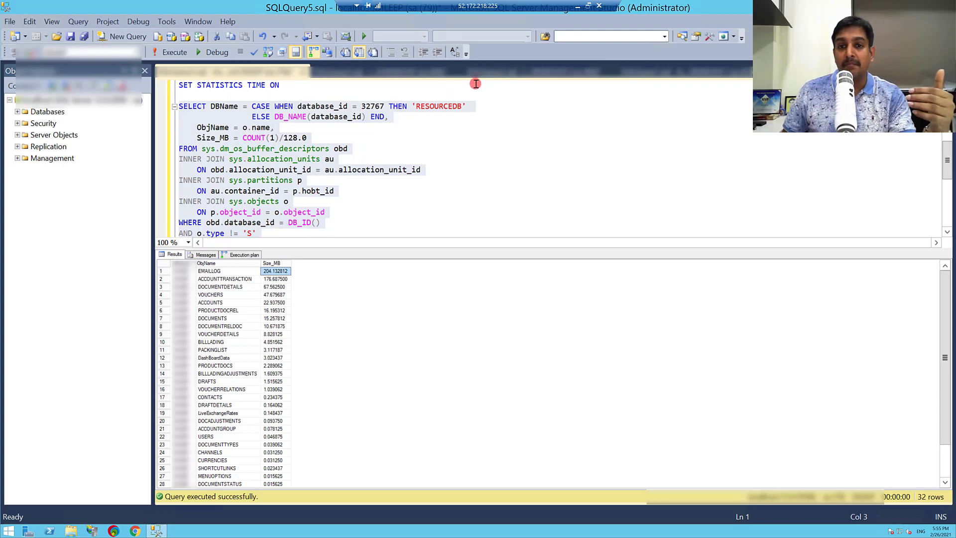
Return to SQLQuery2 and highlight the emailfrom column in the slow EMAILLOG select
{"action": "left_click", "coordinate": [495, 74]}
{"action": "left_click", "coordinate": [357, 244]}
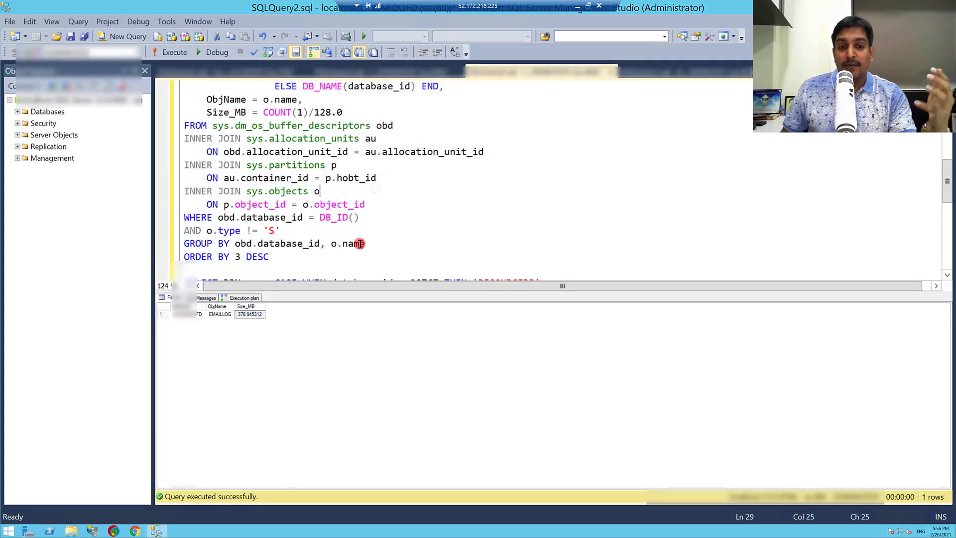
{"action": "scroll", "coordinate": [326, 234], "scroll_direction": "down", "scroll_amount": 1}
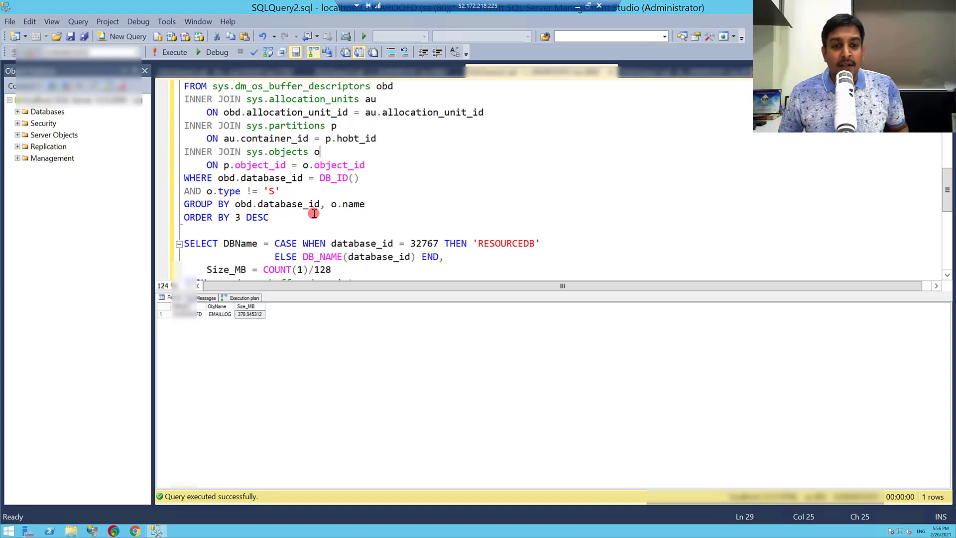
{"action": "scroll", "coordinate": [313, 220], "scroll_direction": "up", "scroll_amount": 3}
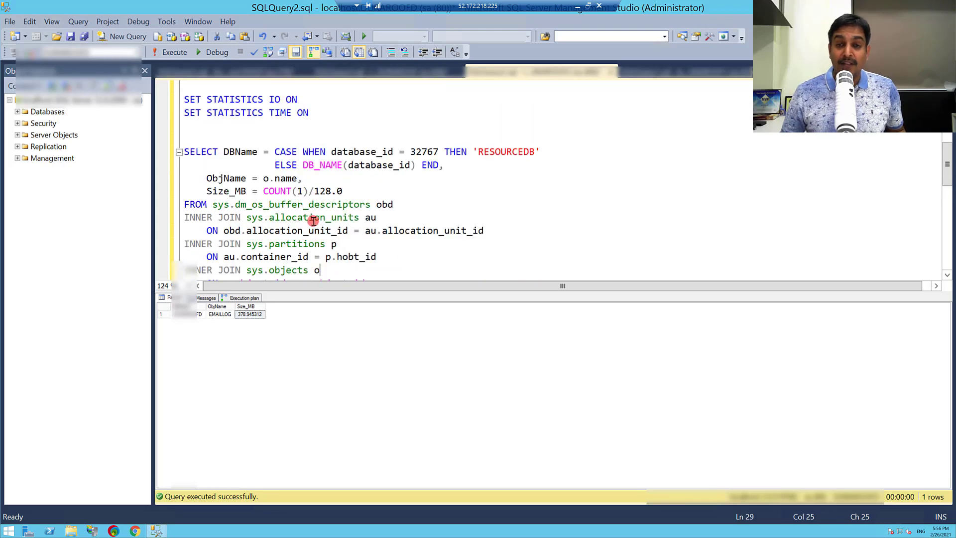
{"action": "scroll", "coordinate": [313, 220], "scroll_direction": "up", "scroll_amount": 1}
{"action": "scroll", "coordinate": [313, 220], "scroll_direction": "up", "scroll_amount": 3}
{"action": "scroll", "coordinate": [295, 214], "scroll_direction": "up", "scroll_amount": 1}
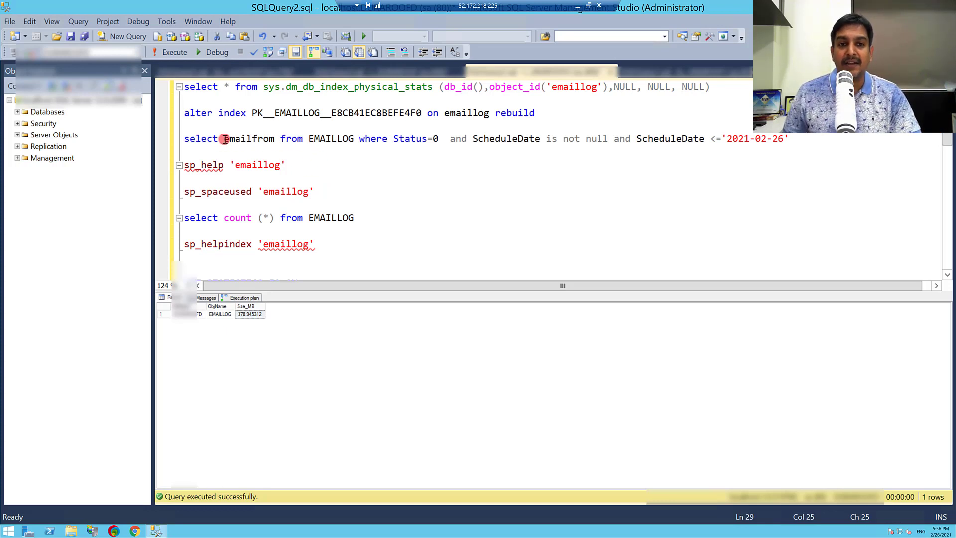
{"action": "left_click_drag", "start_coordinate": [225, 139], "coordinate": [277, 139]}
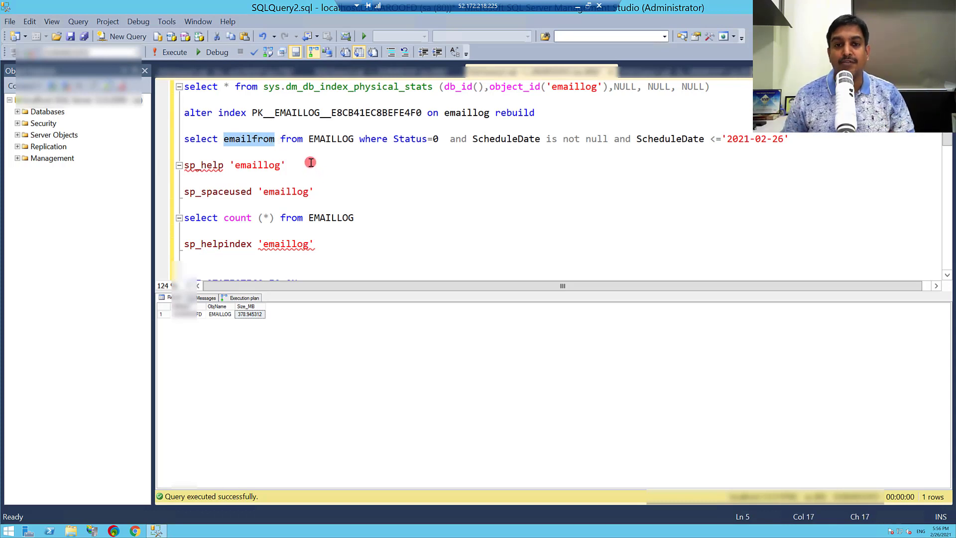
{"action": "left_click", "coordinate": [310, 160]}
{"action": "left_click_drag", "start_coordinate": [224, 139], "coordinate": [276, 139]}
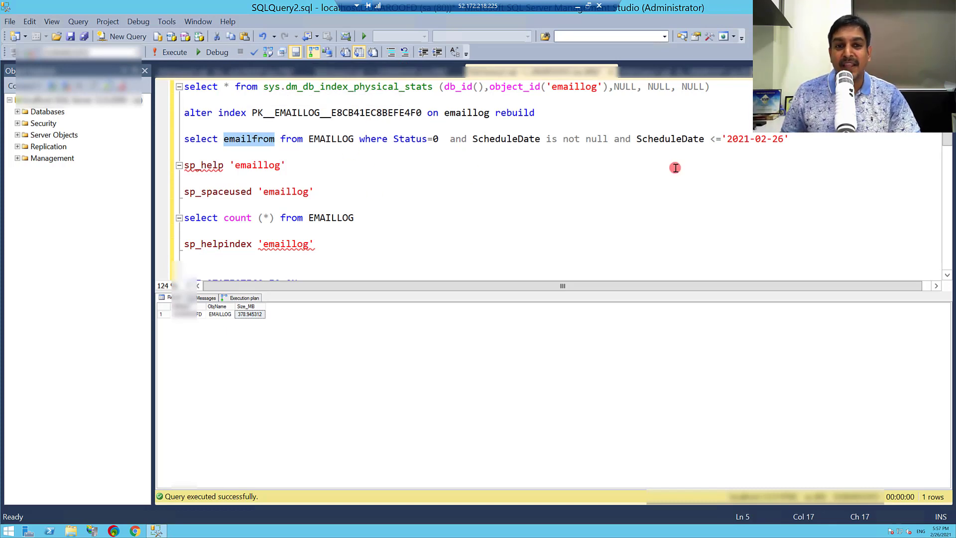
Start the slow EMAILLOG select running in the first database's SQLQuery2
{"action": "left_click", "coordinate": [392, 72]}
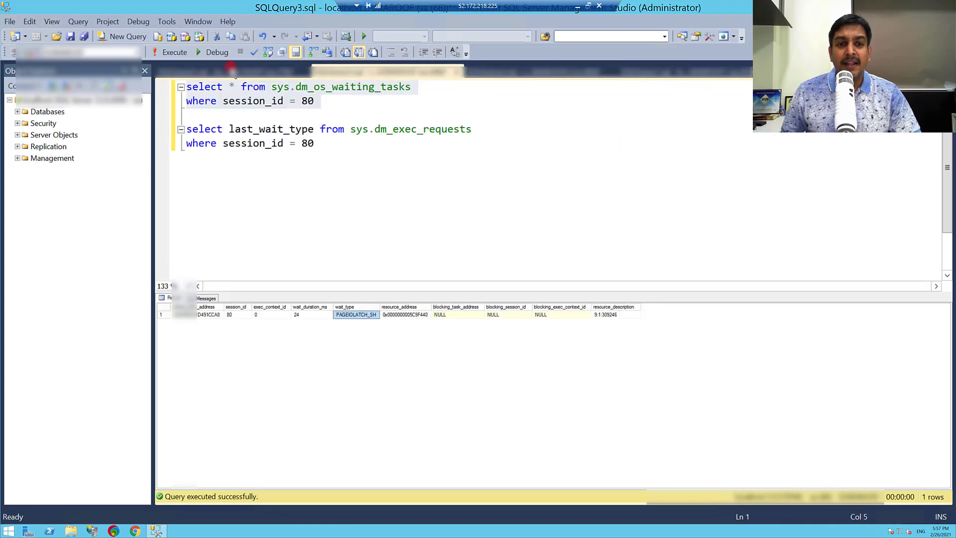
{"action": "left_click", "coordinate": [237, 72]}
{"action": "left_click", "coordinate": [389, 170]}
{"action": "mouse_move", "coordinate": [380, 170]}
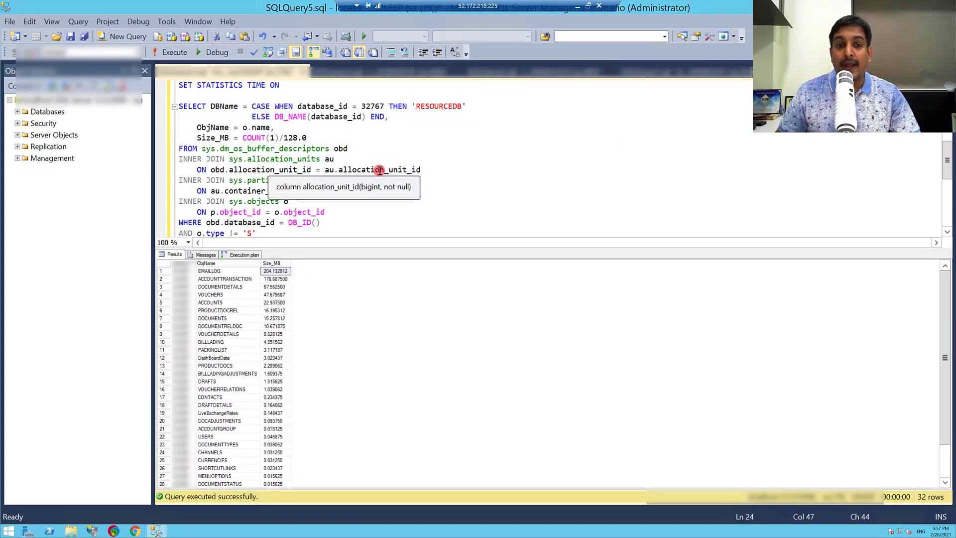
{"action": "scroll", "coordinate": [379, 169], "scroll_direction": "down", "scroll_amount": 2}
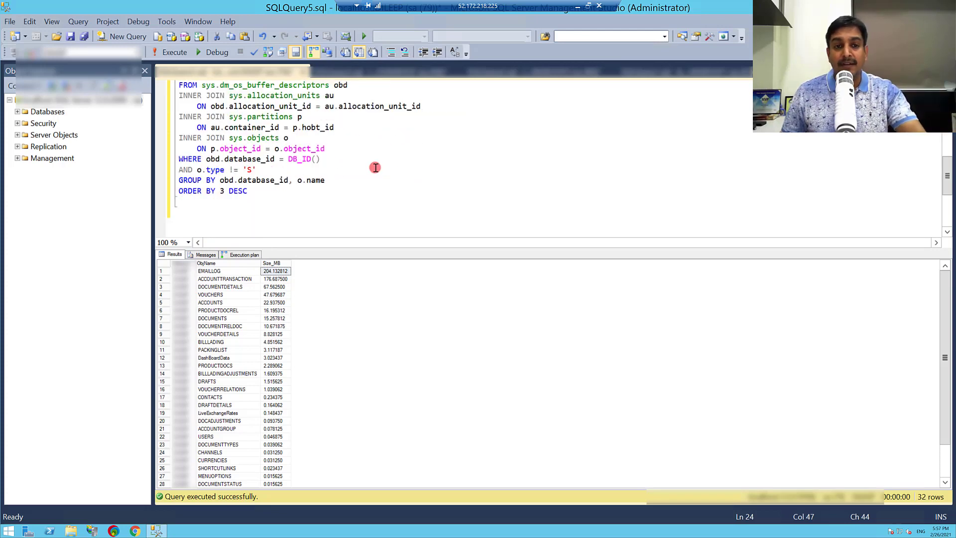
{"action": "scroll", "coordinate": [374, 168], "scroll_direction": "up", "scroll_amount": 5}
{"action": "scroll", "coordinate": [374, 168], "scroll_direction": "up", "scroll_amount": 1}
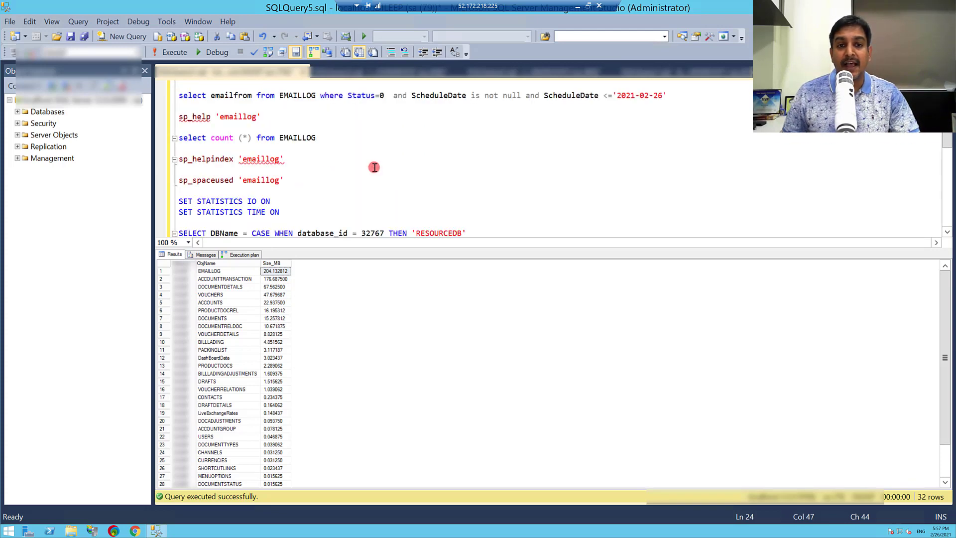
{"action": "scroll", "coordinate": [374, 168], "scroll_direction": "up", "scroll_amount": 1}
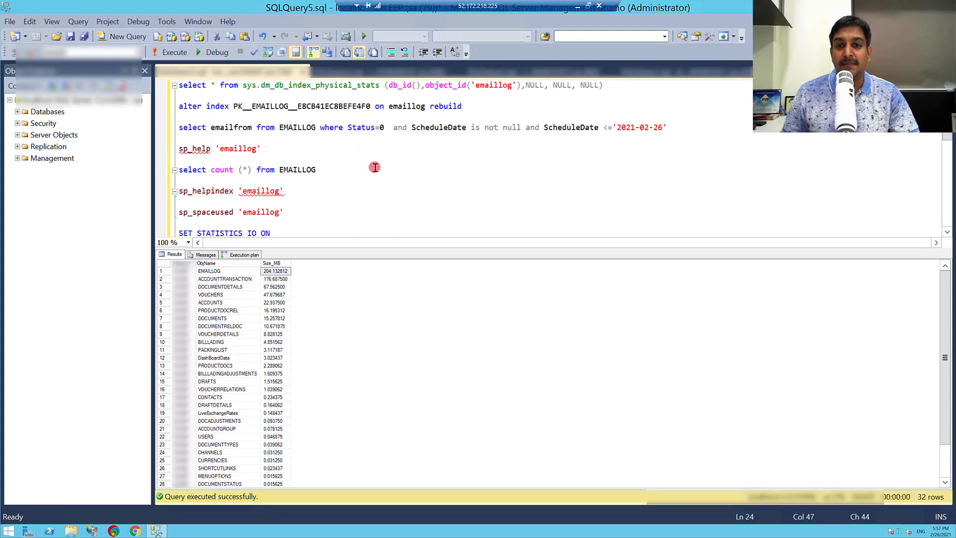
{"action": "left_click", "coordinate": [493, 73]}
{"action": "left_click", "coordinate": [515, 139]}
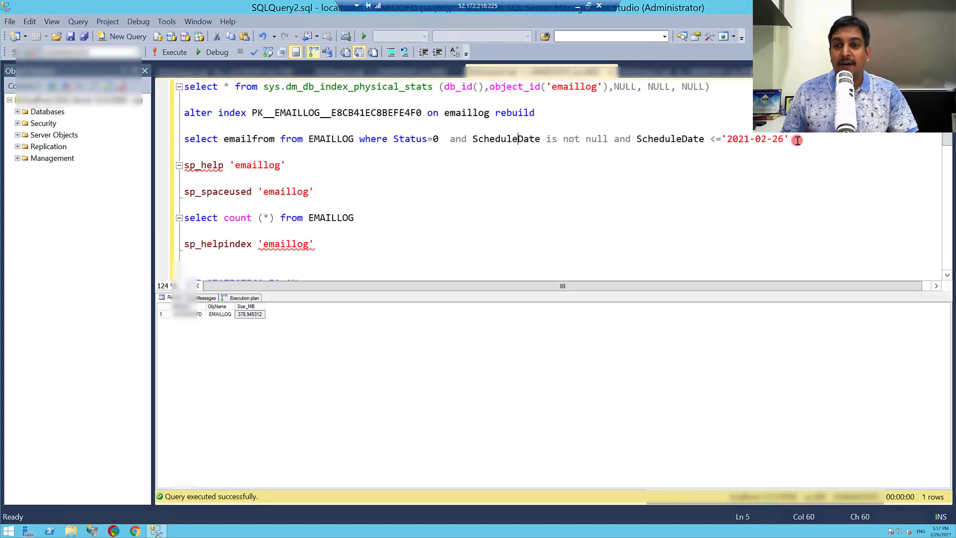
{"action": "left_click_drag", "start_coordinate": [797, 140], "coordinate": [161, 142]}
{"action": "left_click", "coordinate": [179, 52]}
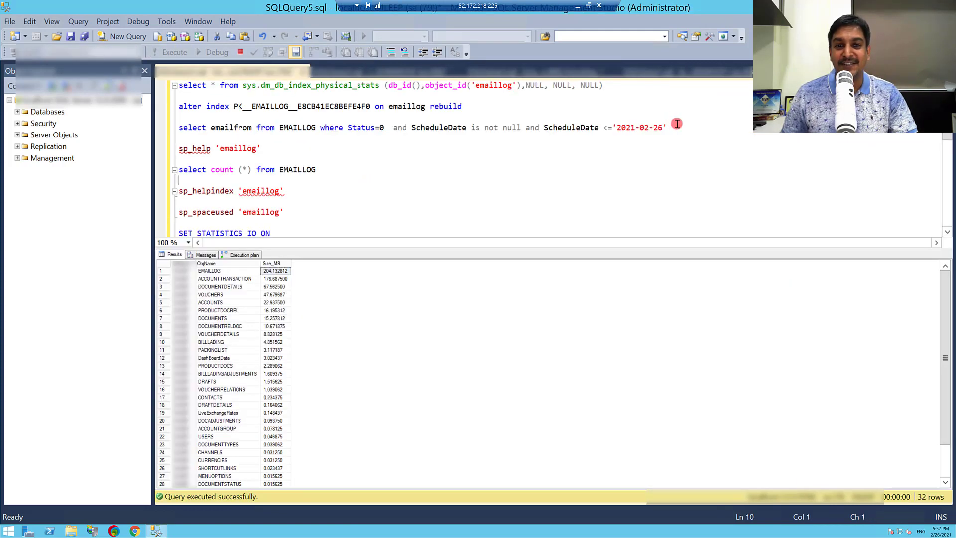
Run the EMAILLOG select in SQLQuery5, confirming 26,130 logical and zero physical reads
{"action": "left_click_drag", "start_coordinate": [678, 124], "coordinate": [140, 128]}
{"action": "left_click", "coordinate": [176, 52]}
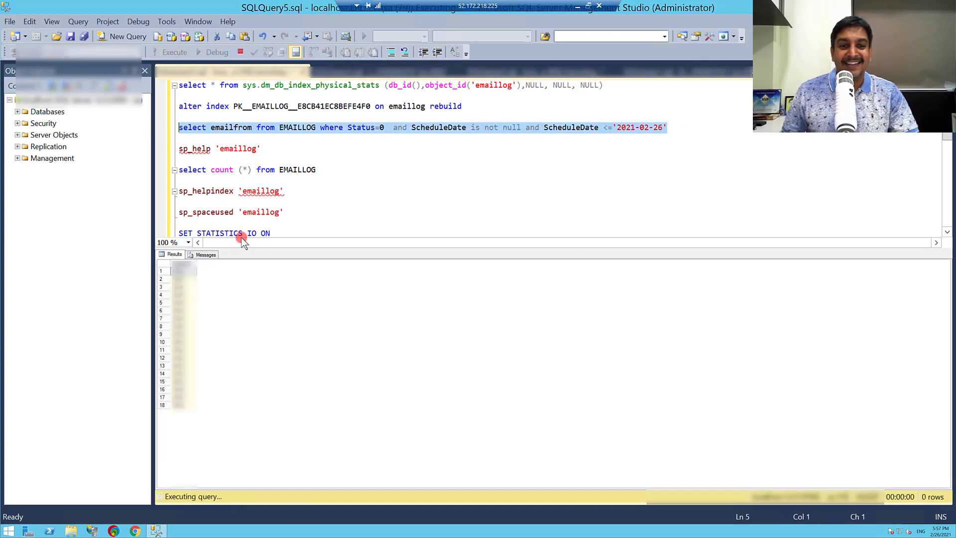
{"action": "left_click", "coordinate": [202, 255]}
{"action": "left_click", "coordinate": [471, 385]}
{"action": "left_click_drag", "start_coordinate": [602, 386], "coordinate": [470, 385]}
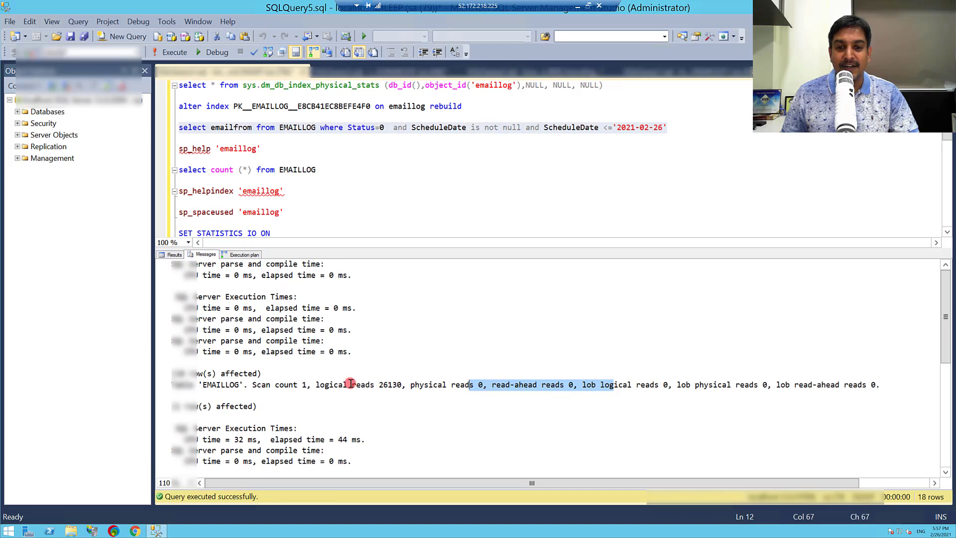
{"action": "left_click_drag", "start_coordinate": [351, 385], "coordinate": [391, 386]}
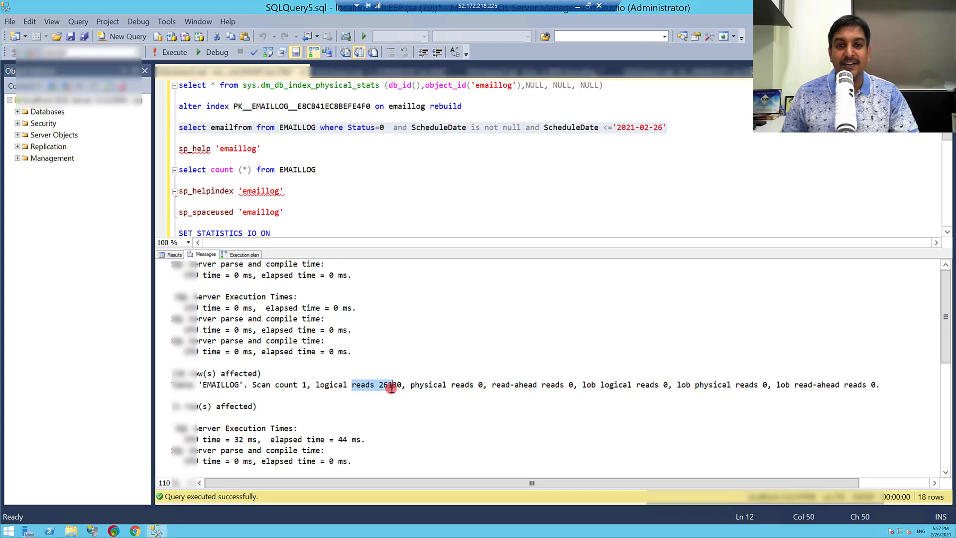
{"action": "left_click", "coordinate": [536, 71]}
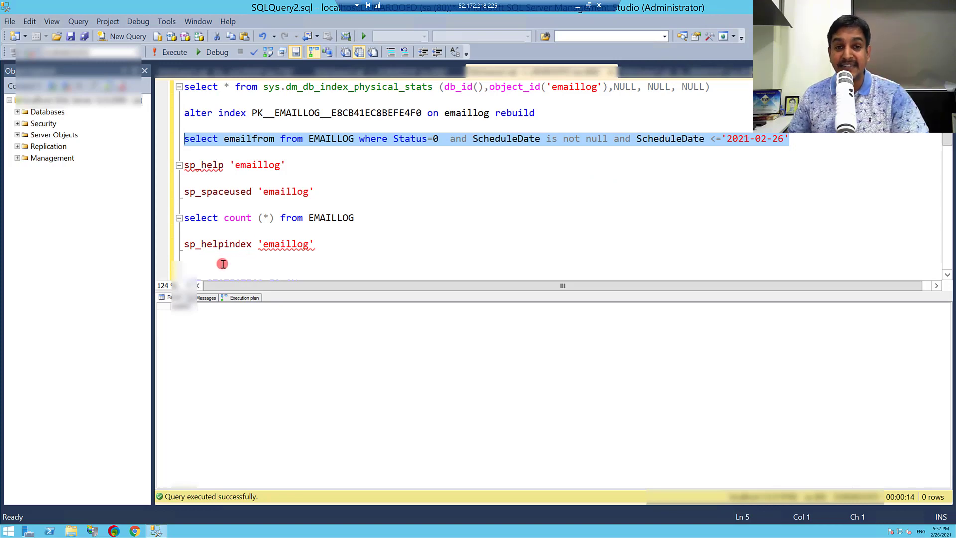
Review SQLQuery2's finished run: 170,749 logical, 170,389 read-ahead reads, 14,608 ms
{"action": "left_click", "coordinate": [210, 298]}
{"action": "left_click", "coordinate": [443, 397]}
{"action": "scroll", "coordinate": [443, 397], "scroll_direction": "down", "scroll_amount": 3}
{"action": "left_click_drag", "start_coordinate": [747, 338], "coordinate": [366, 337]}
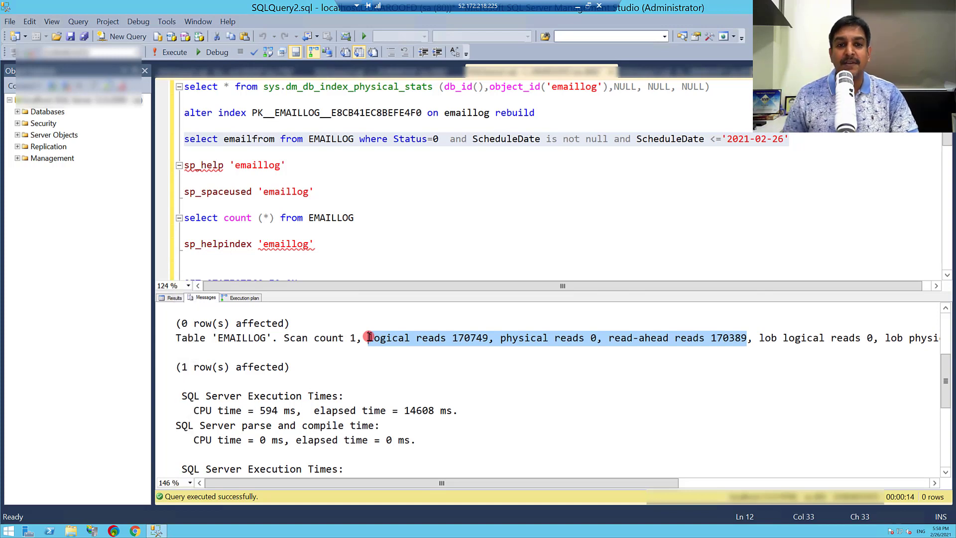
{"action": "left_click", "coordinate": [384, 159]}
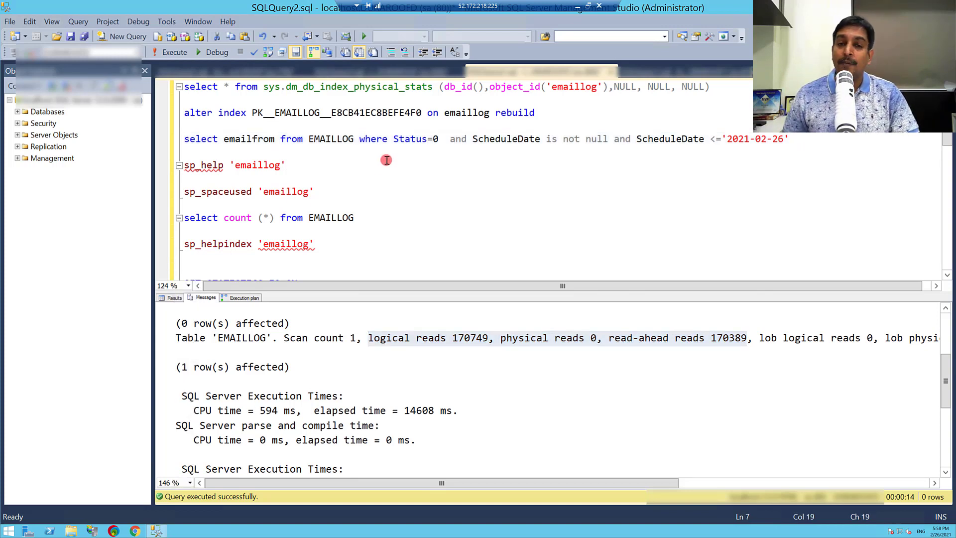